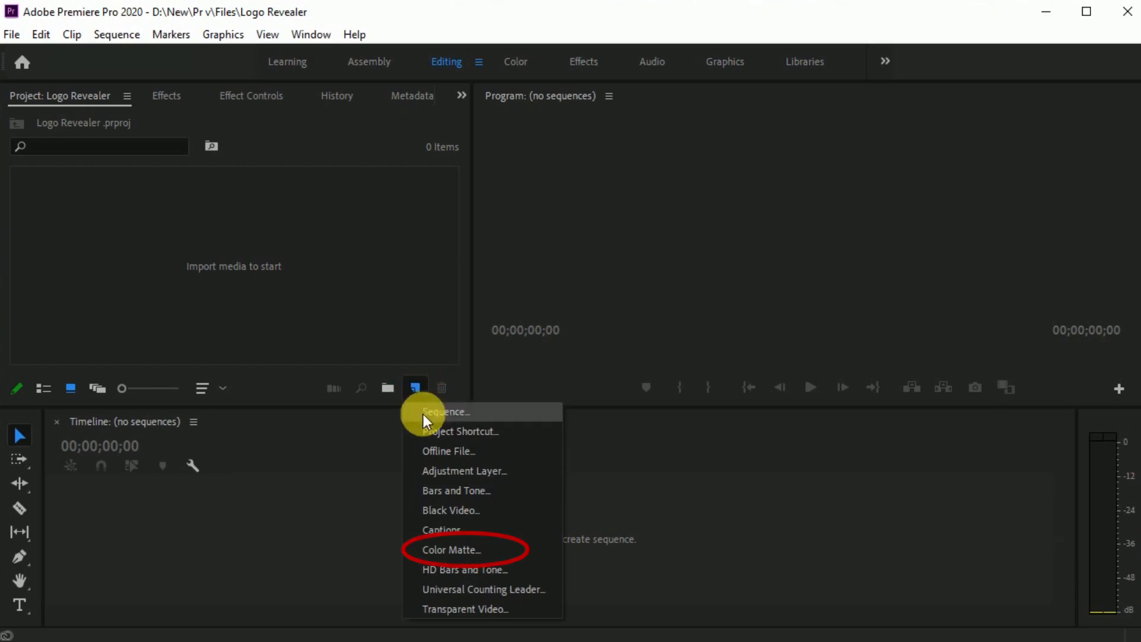
- Create a black 1920 × 1080 color matte named BG and place it on the empty timeline as a new sequence
click(455, 550)
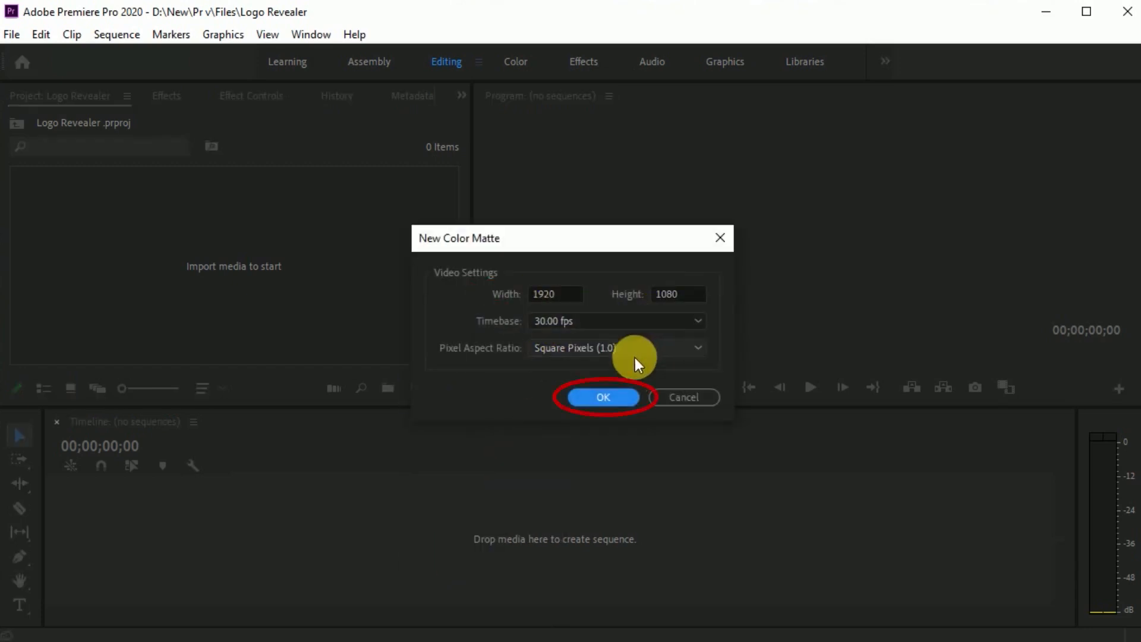
click(618, 396)
click(777, 248)
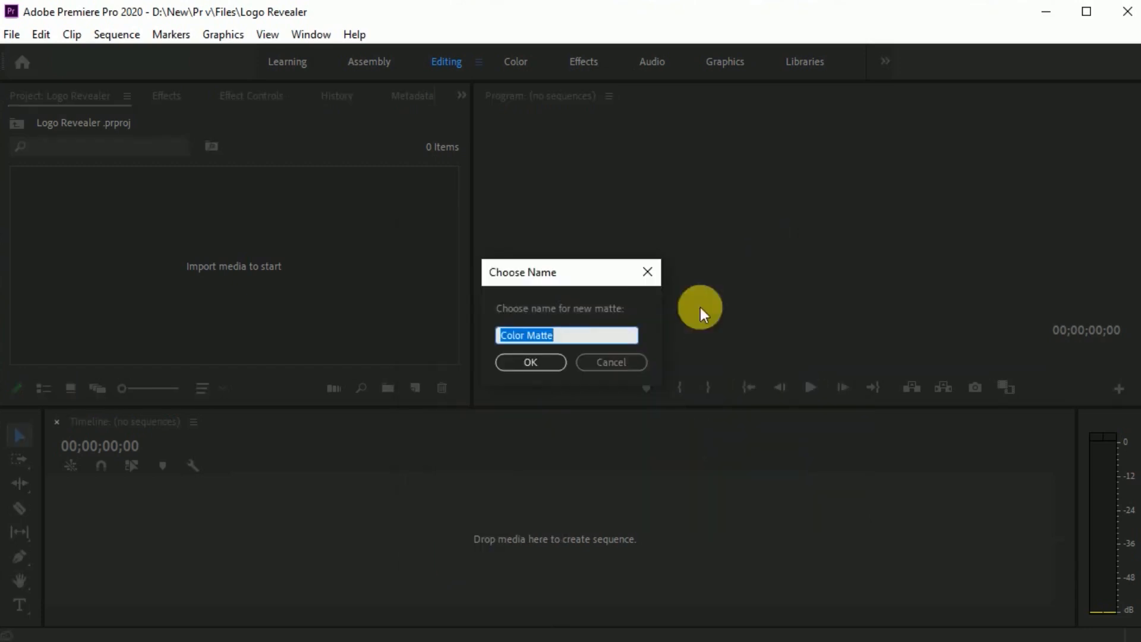
text(BG)
click(536, 370)
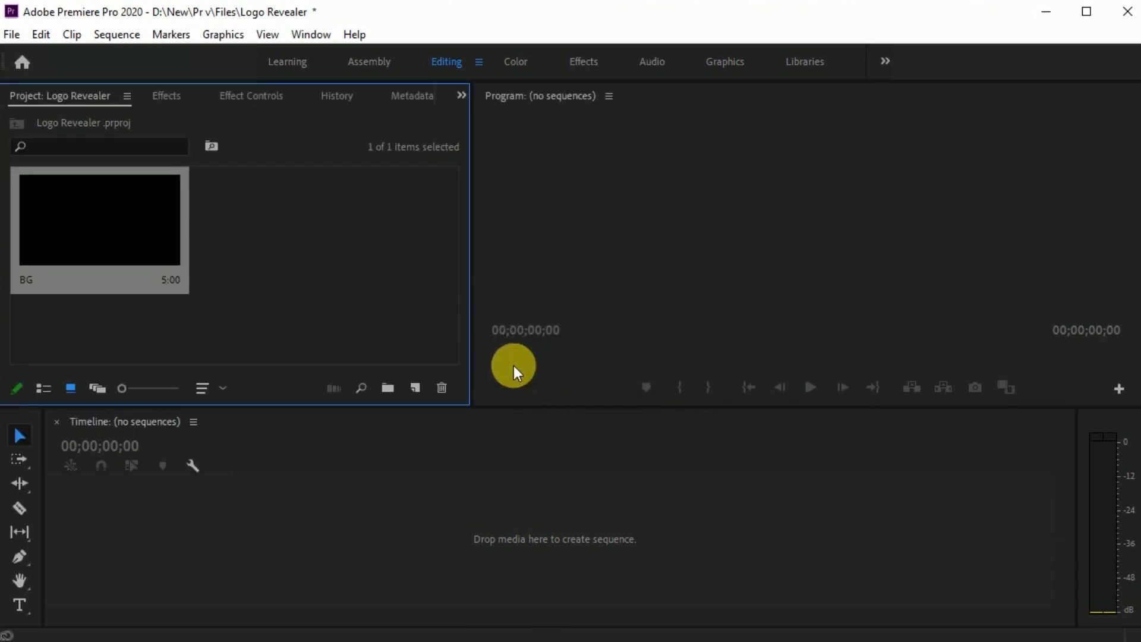
drag(129, 554, 181, 587)
click(280, 566)
- Create a 1920 × 1080 legacy title named Dope and enter the text DOPE in its canvas
click(12, 33)
mouse_move(30, 57)
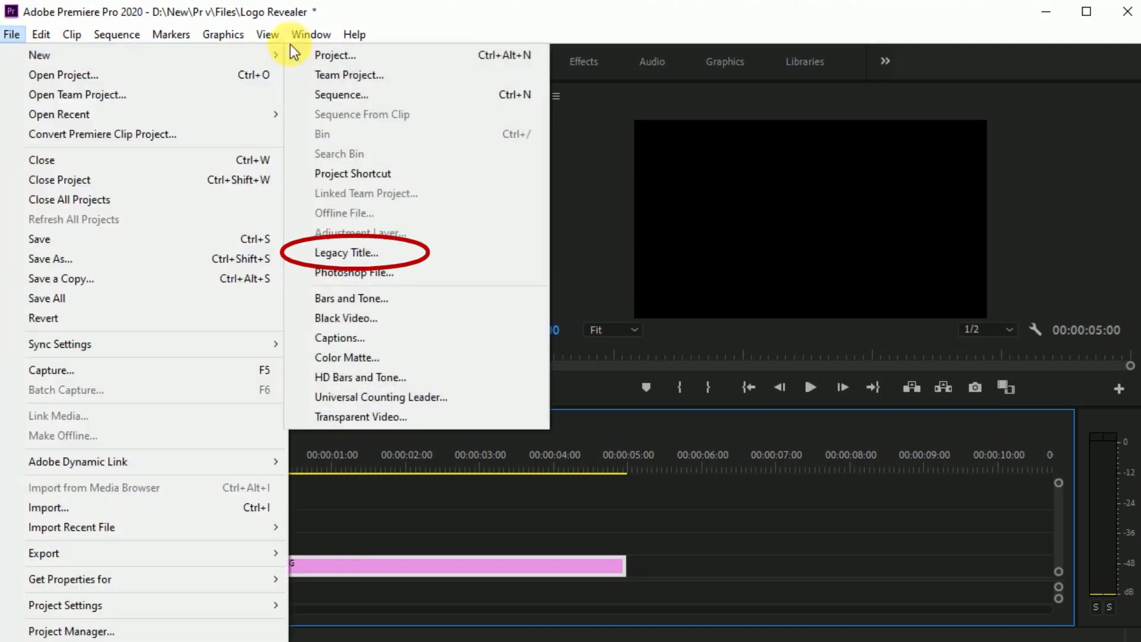
click(376, 251)
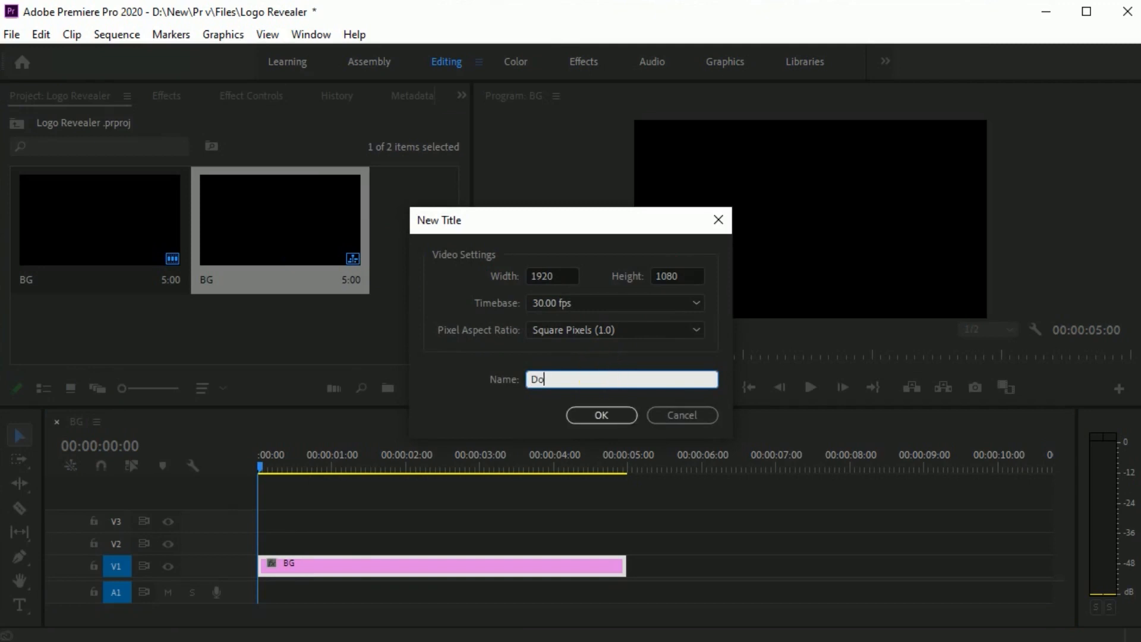
click(618, 414)
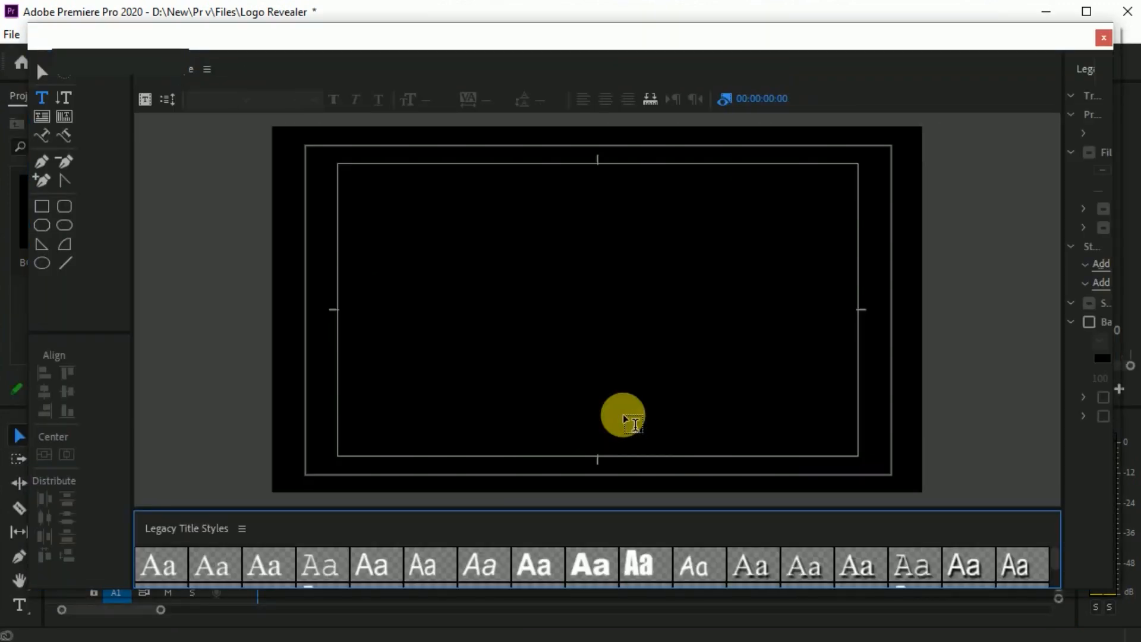
click(578, 303)
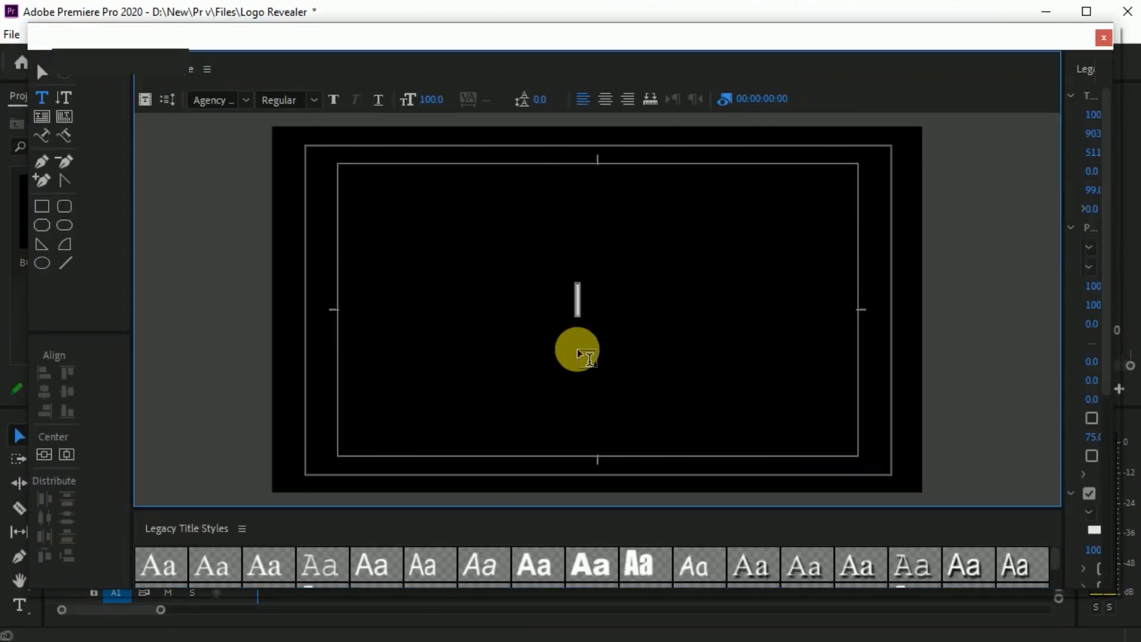
text(DOPE)
- Set the DOPE text's font to Poppins in the Black style
click(229, 99)
double_click(229, 99)
text(Poppins)
key(Return)
click(314, 100)
scroll(319, 161, up, 1)
click(291, 126)
- Set the DOPE text's font size to 315 and center it horizontally and vertically in the frame
drag(430, 99, 558, 99)
click(44, 454)
click(67, 454)
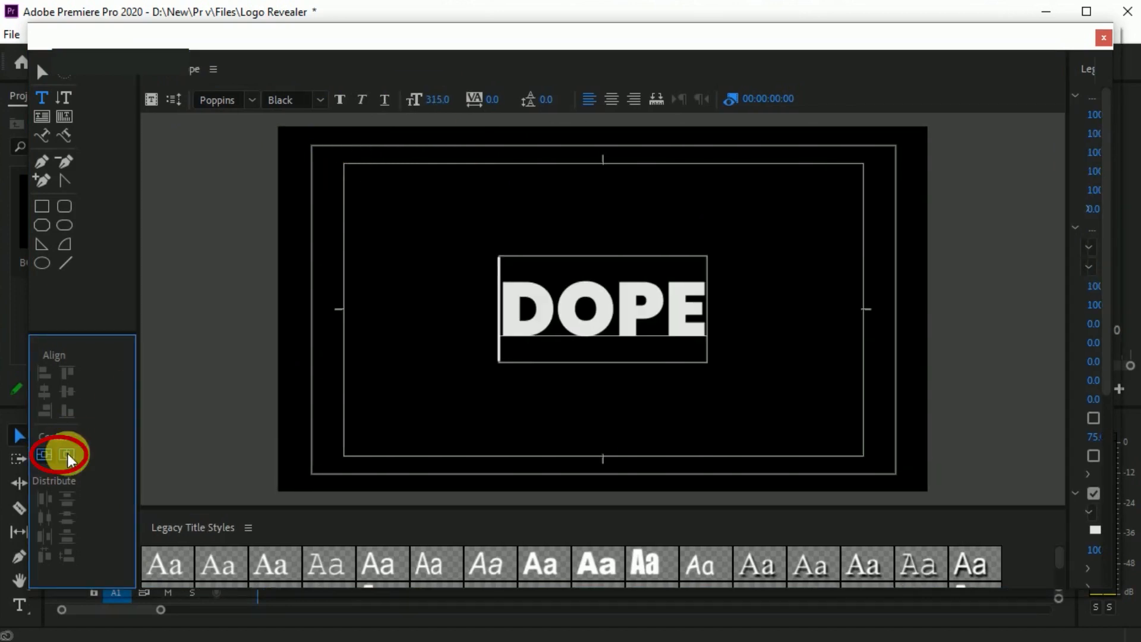
- Set the DOPE text's fill color to dark red A50000 and close the title editor
drag(1066, 384, 976, 399)
click(1057, 535)
click(606, 369)
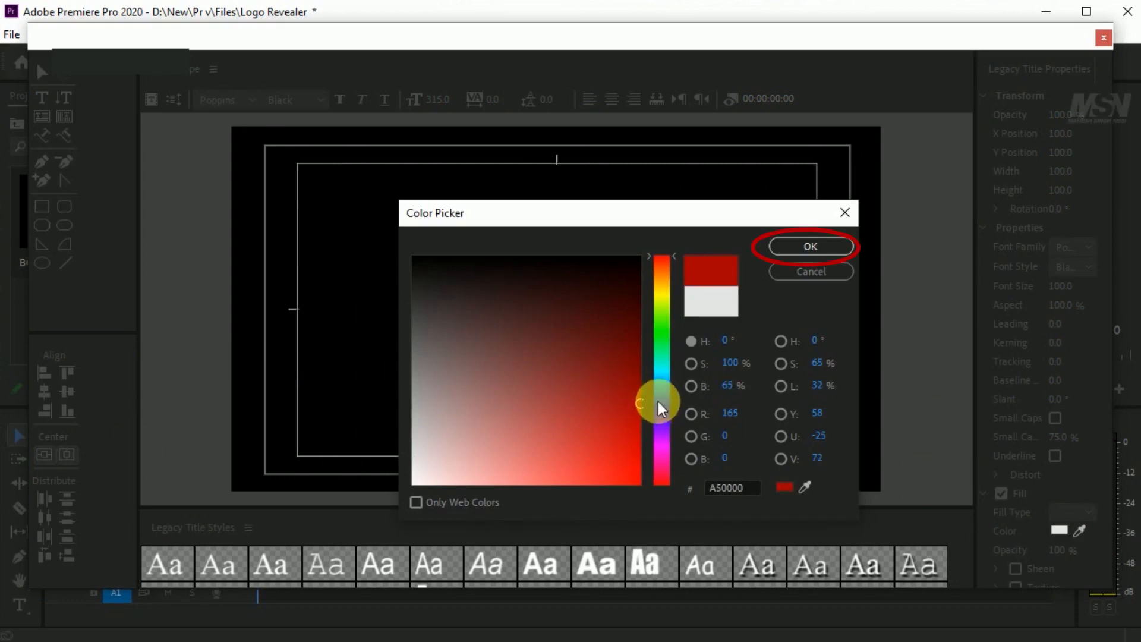
click(810, 244)
click(1103, 37)
- Place the Dope title on track V2 above BG and duplicate it onto V3
drag(371, 282, 257, 546)
drag(327, 537, 327, 521)
- Change the fill color of the duplicated title on V3 to green and close the title editor
double_click(331, 520)
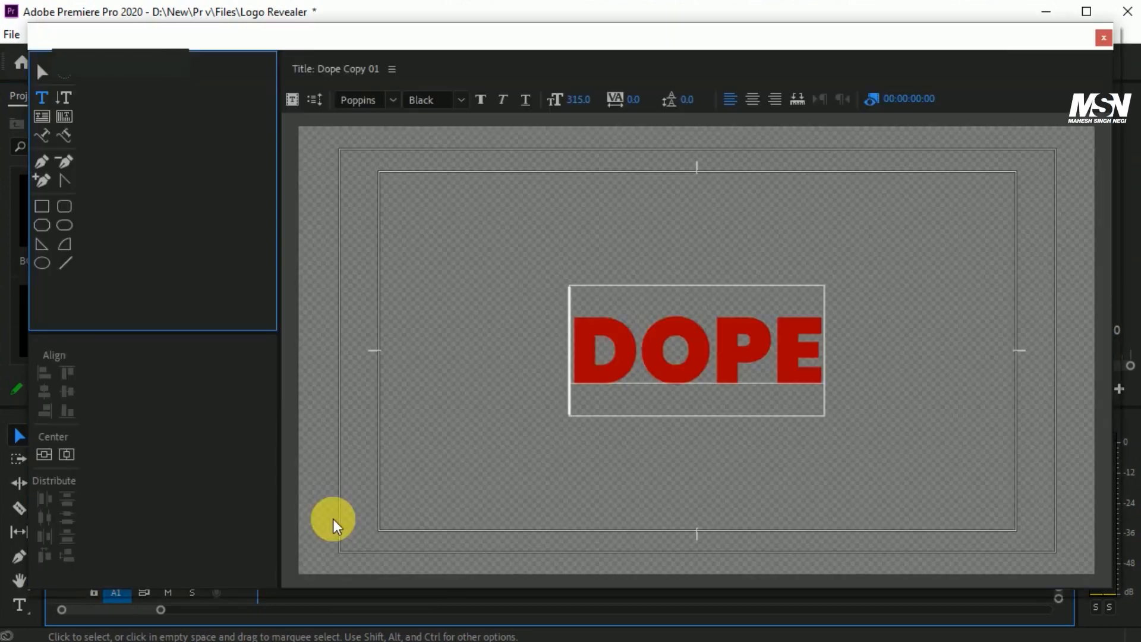
click(1051, 531)
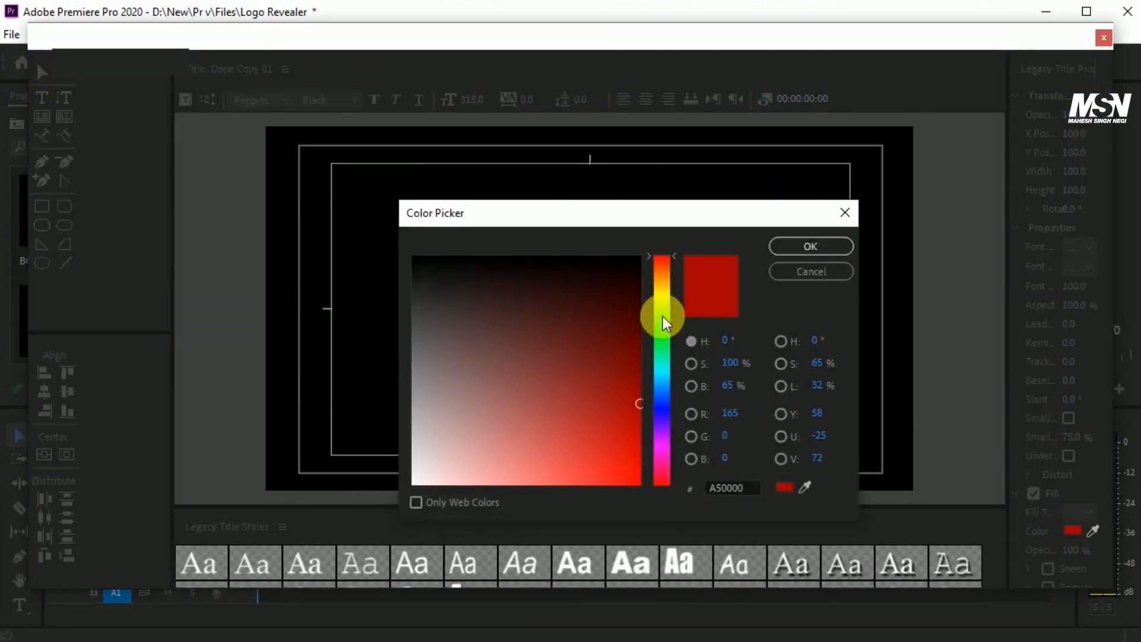
drag(662, 318, 662, 345)
click(811, 246)
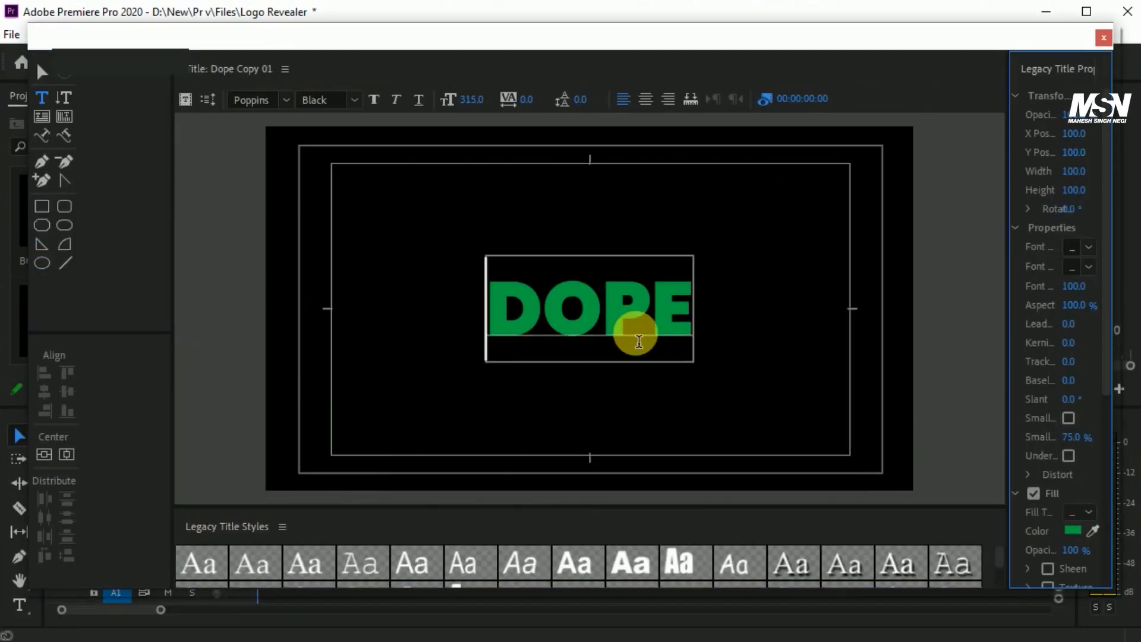
click(1104, 37)
- Change the fill color of the second title copy, Dope Copy 02, to blue and close the title editor
double_click(350, 523)
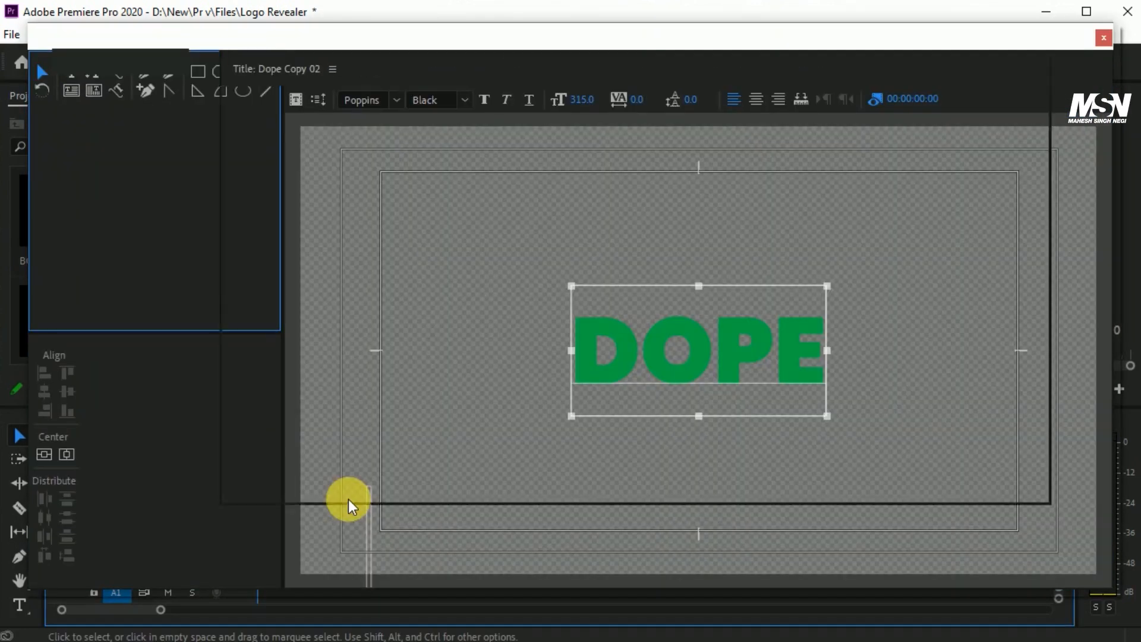
drag(1050, 463, 1018, 438)
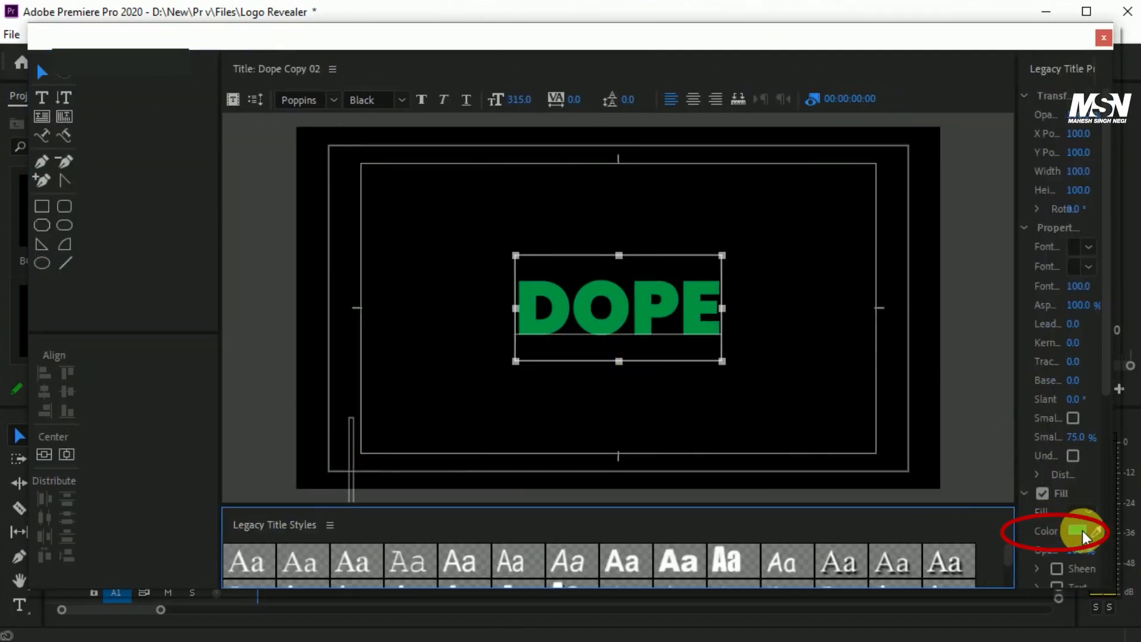
click(1081, 530)
click(672, 397)
click(812, 246)
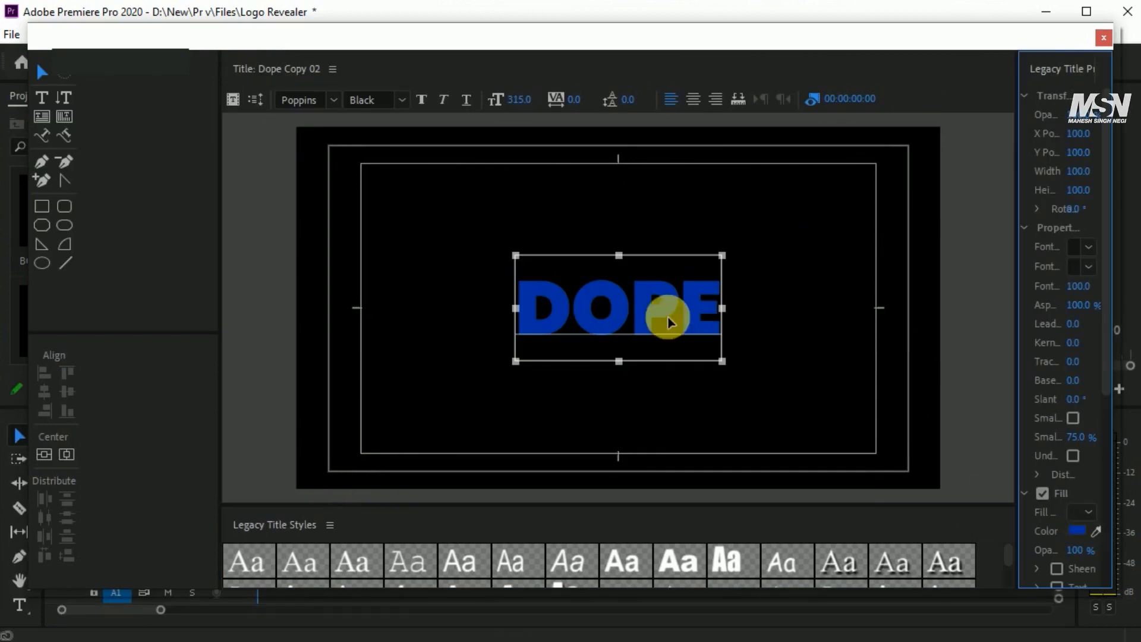
click(1103, 38)
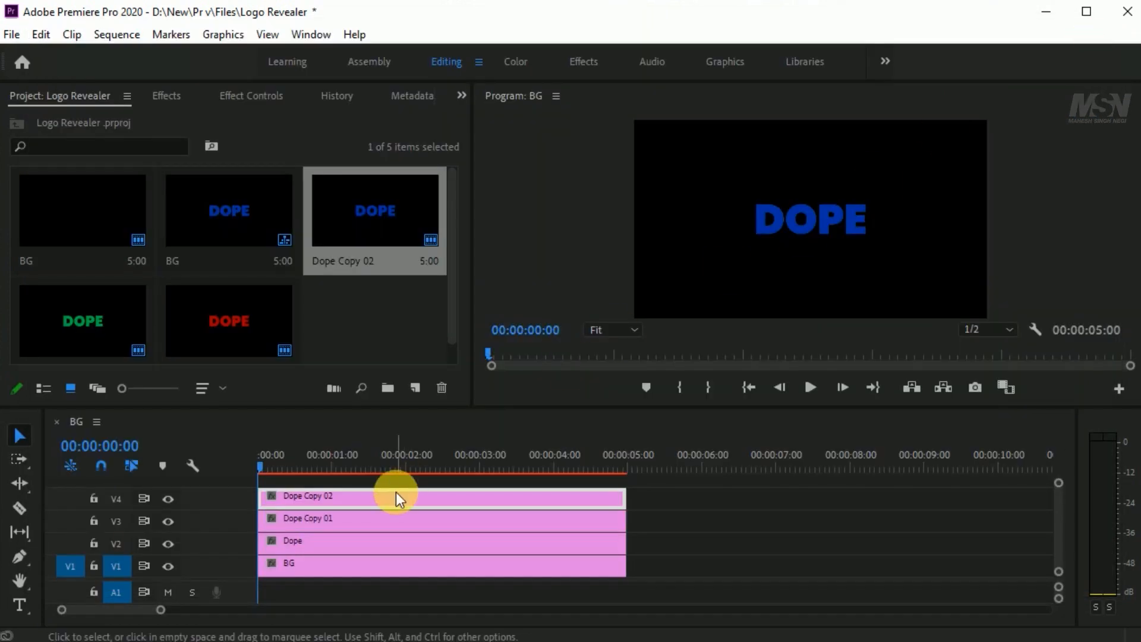
- Set the blend mode of the Dope Copy 02 and Dope Copy 01 clips to Screen
click(248, 97)
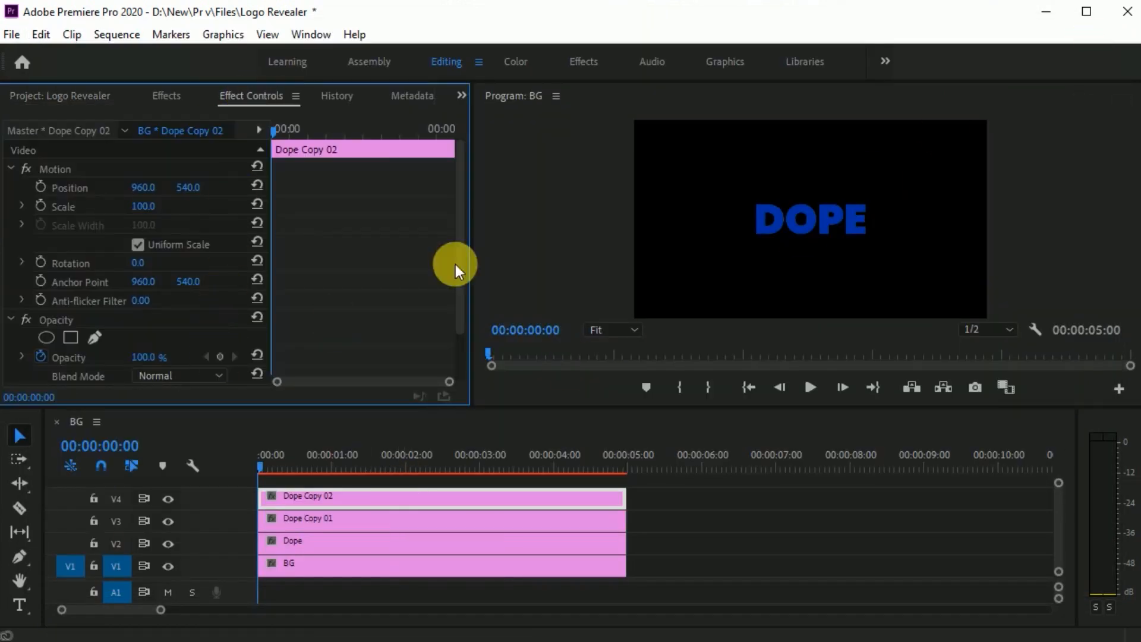
drag(455, 264, 461, 335)
click(204, 319)
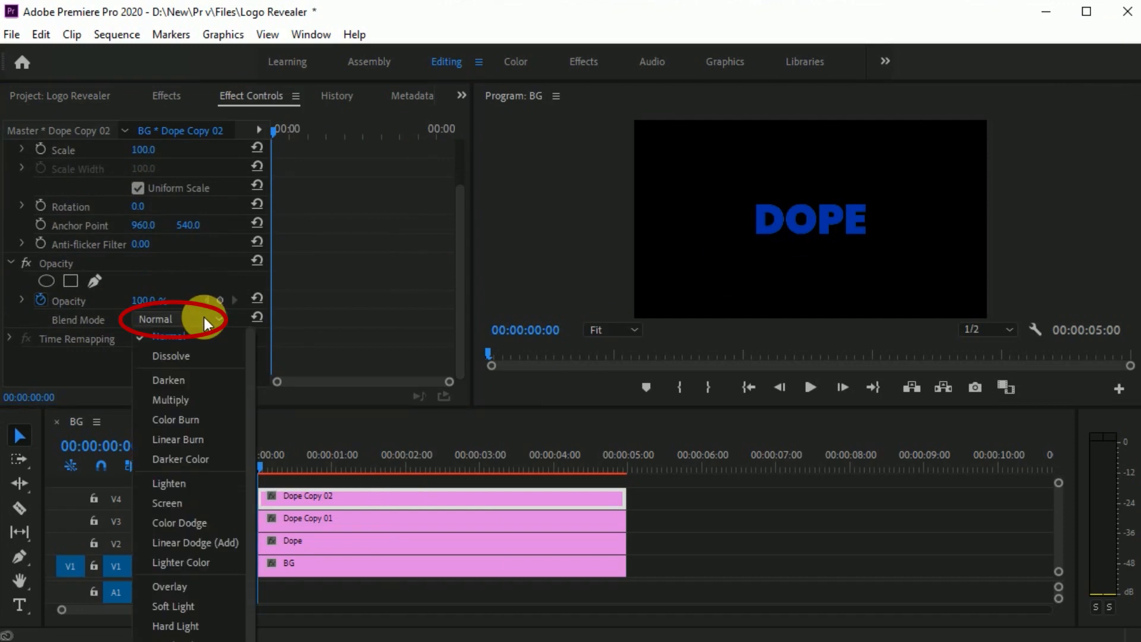
click(170, 502)
click(326, 520)
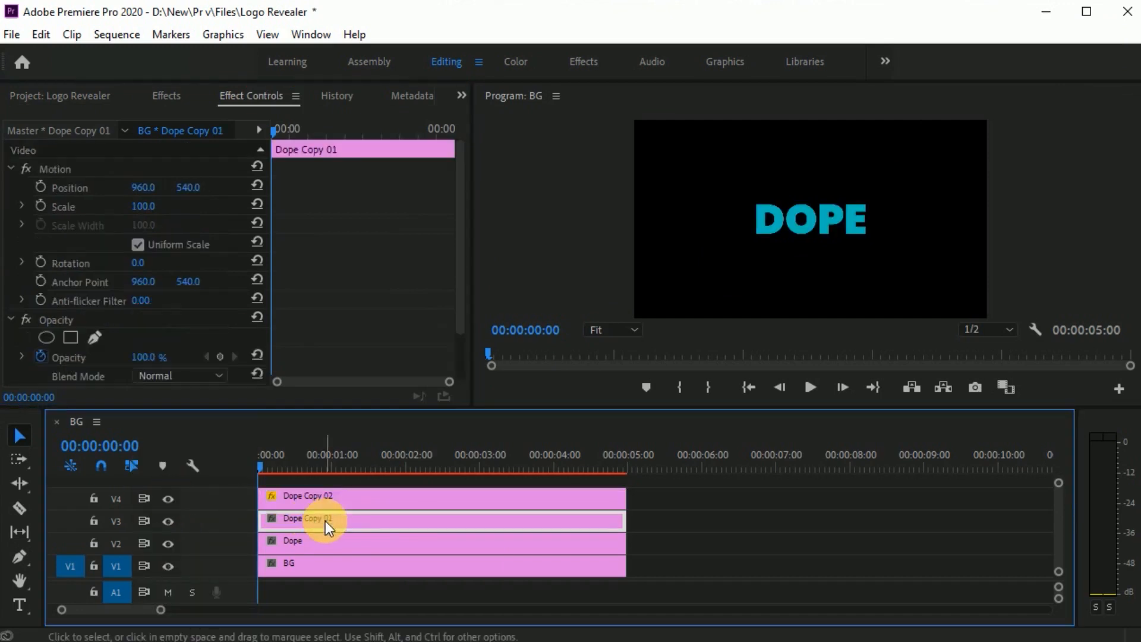
click(215, 377)
click(185, 551)
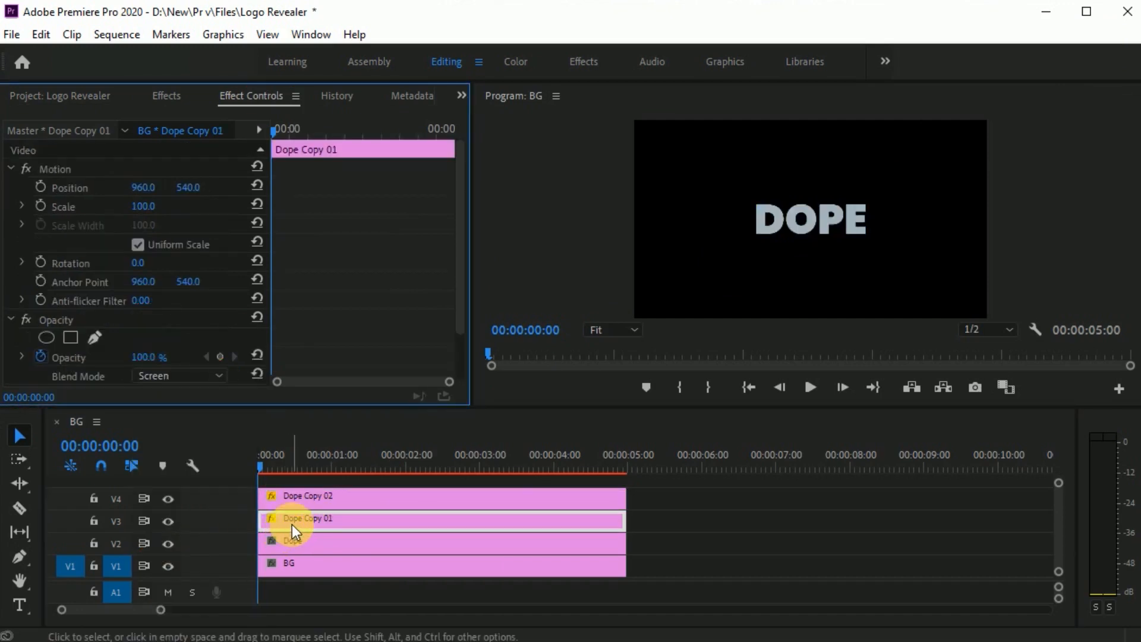
- Enlarge and raise the green title slightly, and give the blue title a scale of 110 and position 960, 558
drag(143, 207, 145, 206)
mouse_move(189, 188)
mouse_down()
mouse_move(150, 206)
mouse_move(192, 187)
mouse_up()
click(311, 497)
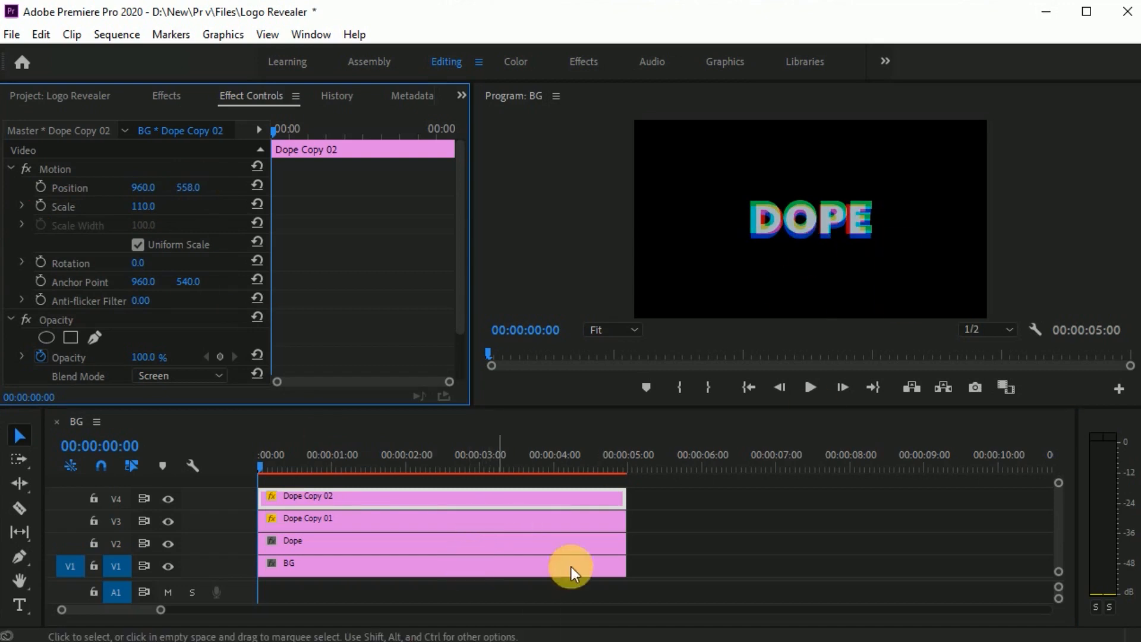
- Duplicate the whole stack of BG and title clips after the originals, starting at about 00:00:05:05
drag(675, 498, 595, 571)
drag(521, 562, 903, 561)
- Replace the text of the duplicated red title on V2 with SHOP and close the title editor
double_click(825, 545)
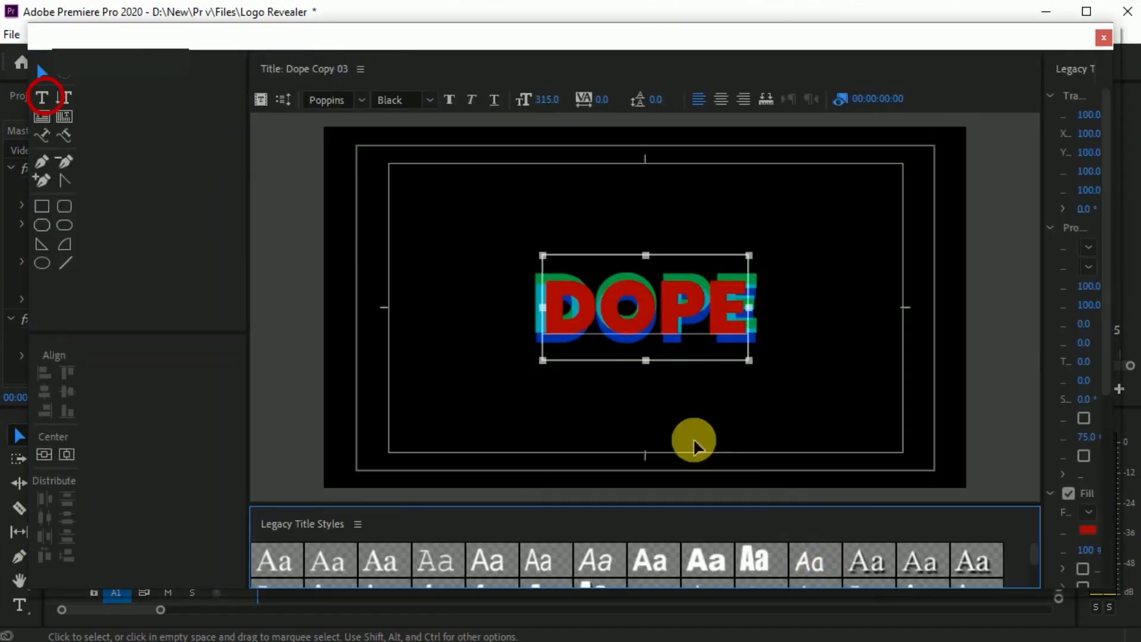
click(42, 97)
drag(546, 297, 754, 298)
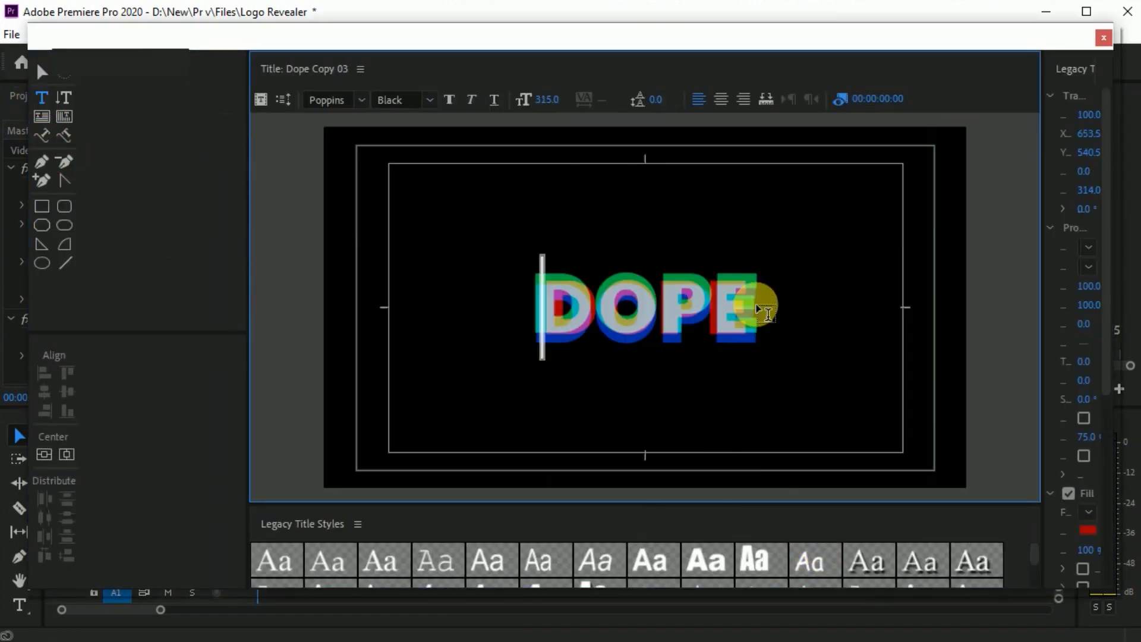
text(SHOP)
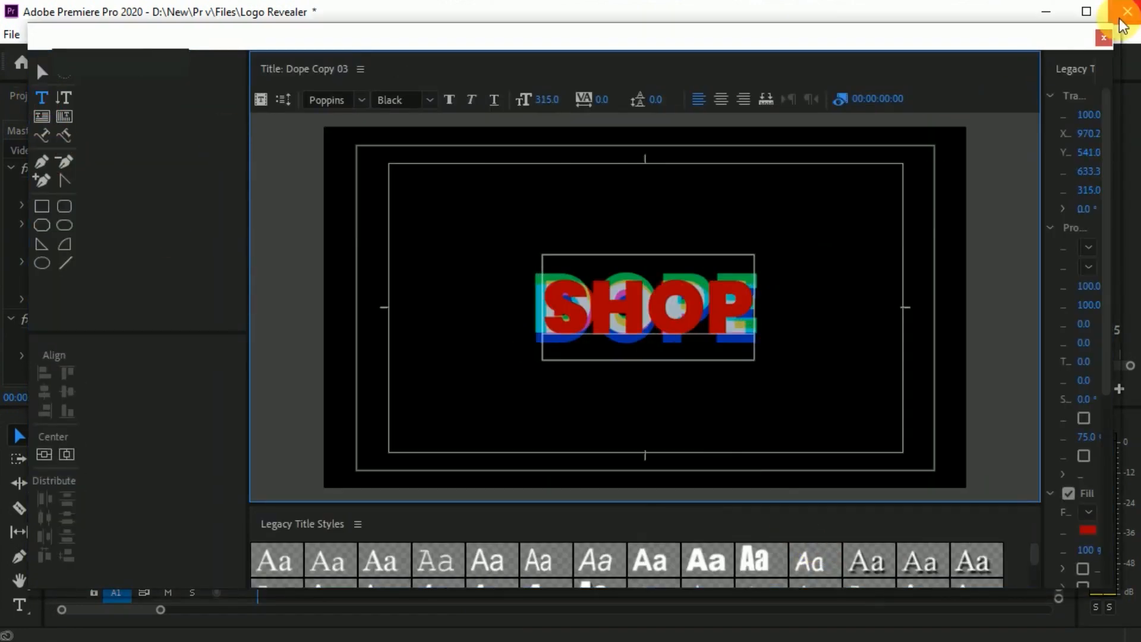
click(1103, 37)
- Replace the text of the duplicated green title on V3 with SHOP and close the title editor
click(723, 518)
double_click(723, 519)
drag(562, 289, 747, 303)
text(SHOP)
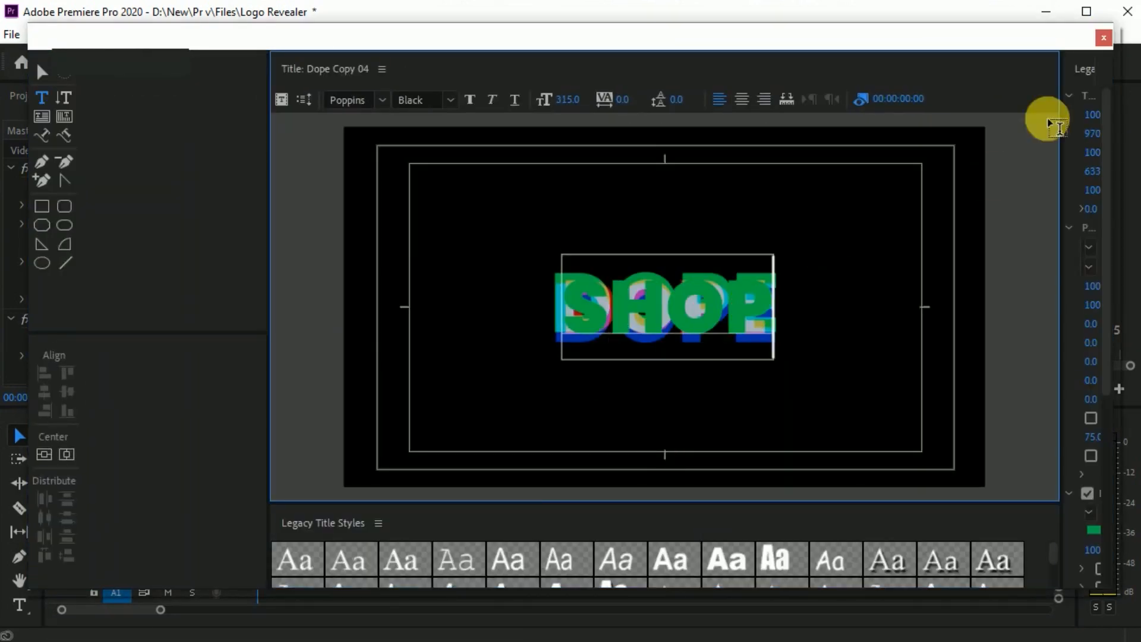
click(1103, 37)
- Replace the text of the duplicated blue title on V4 with SHOP and close the title editor
double_click(796, 488)
drag(566, 309, 795, 331)
text(SHOP)
click(1104, 40)
- Nest the first stack of three DOPE titles and their BG clip into a sequence named Dope
drag(260, 467, 384, 538)
click(427, 499)
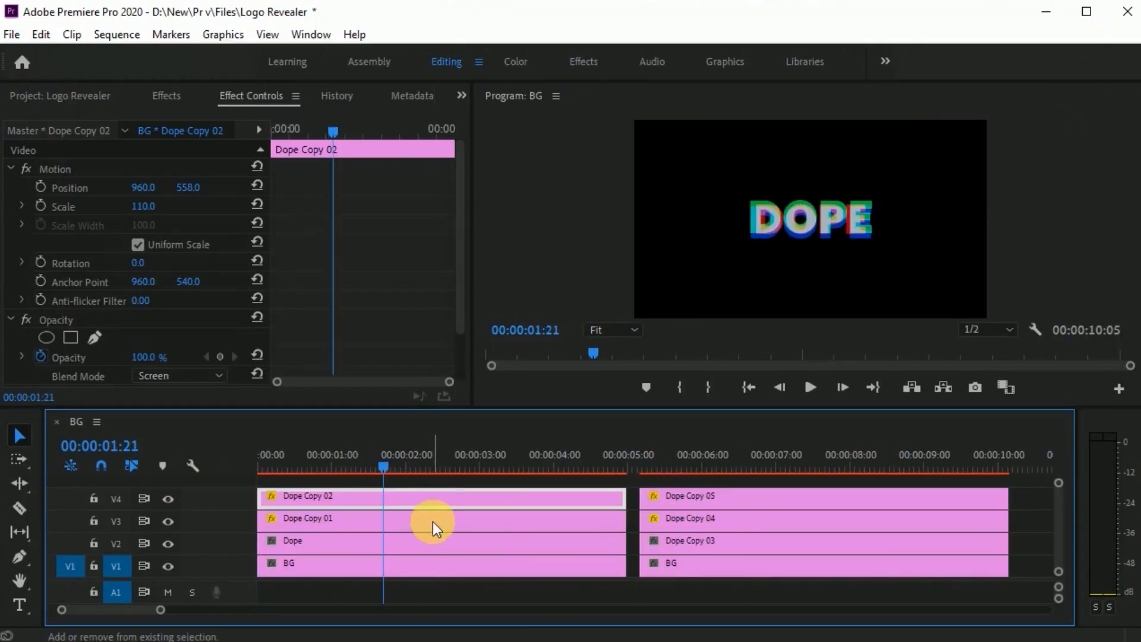
shift+click(434, 522)
shift+click(439, 543)
shift+click(445, 566)
right_click(457, 547)
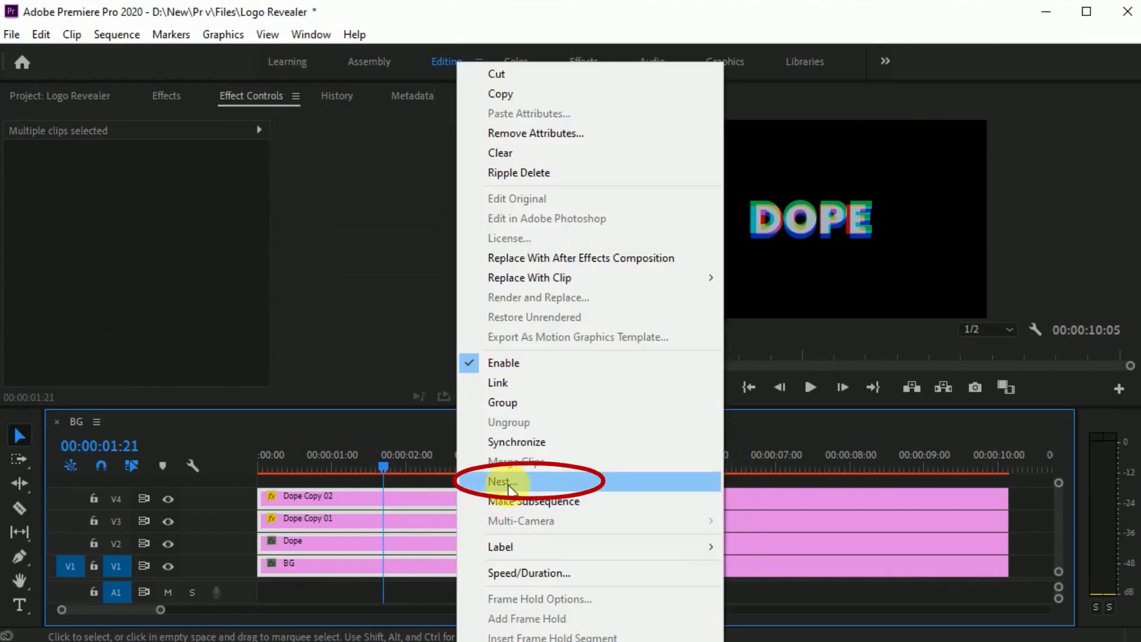
click(502, 481)
text(Dope)
click(533, 351)
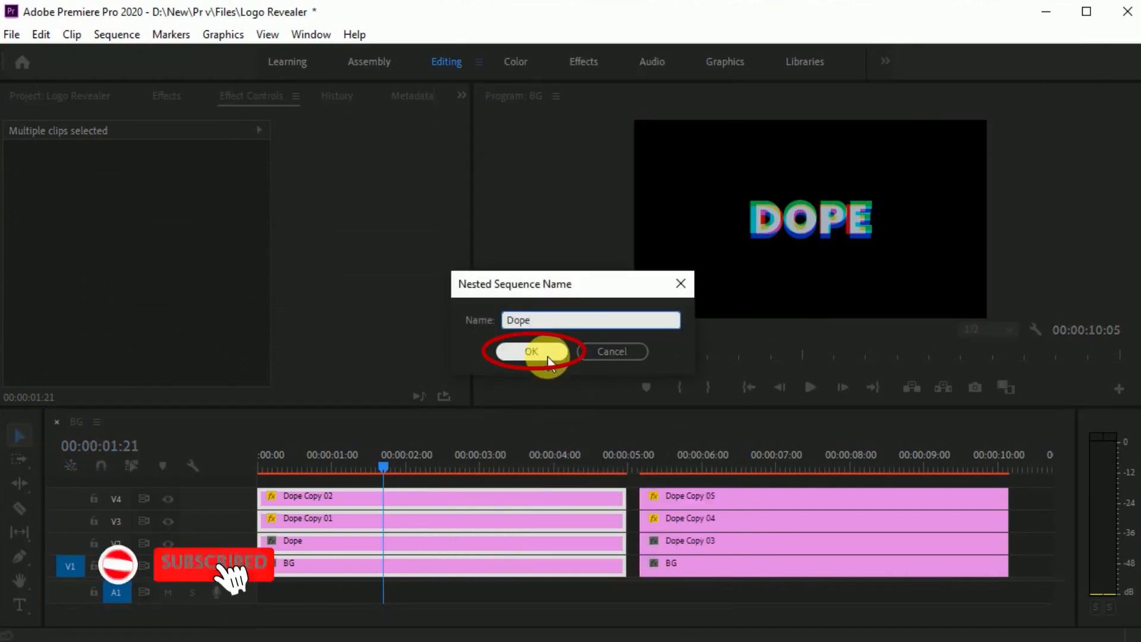
- Nest the second stack of three SHOP titles and their BG clip into a sequence named Shop
drag(378, 469, 722, 526)
click(731, 498)
shift+click(742, 520)
shift+click(759, 542)
shift+click(760, 565)
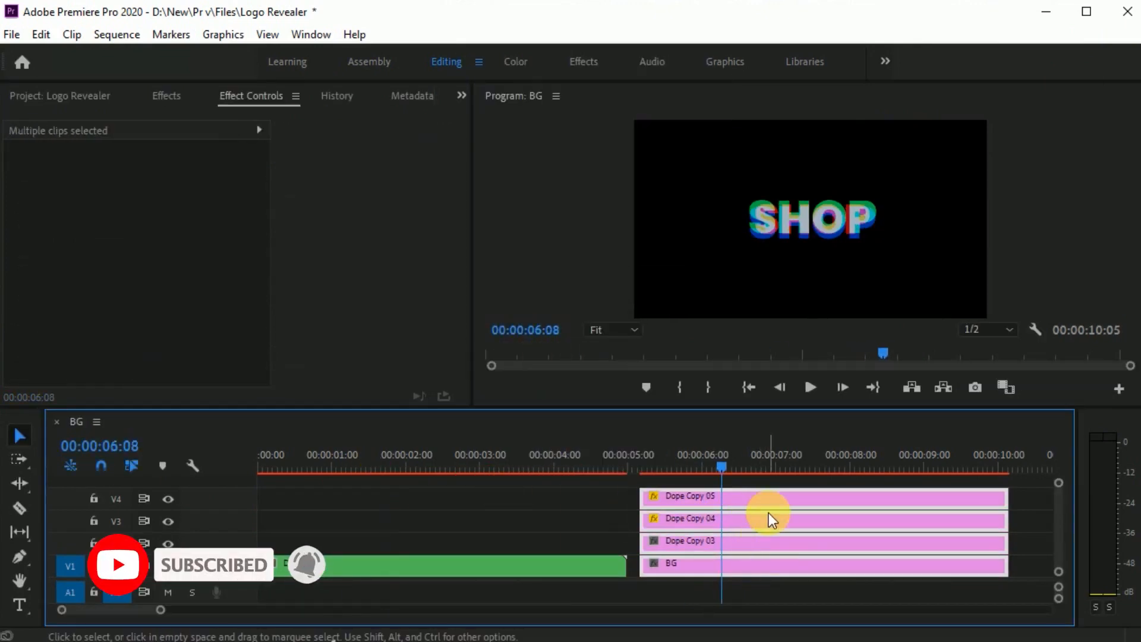
right_click(769, 512)
click(813, 481)
text(Shop)
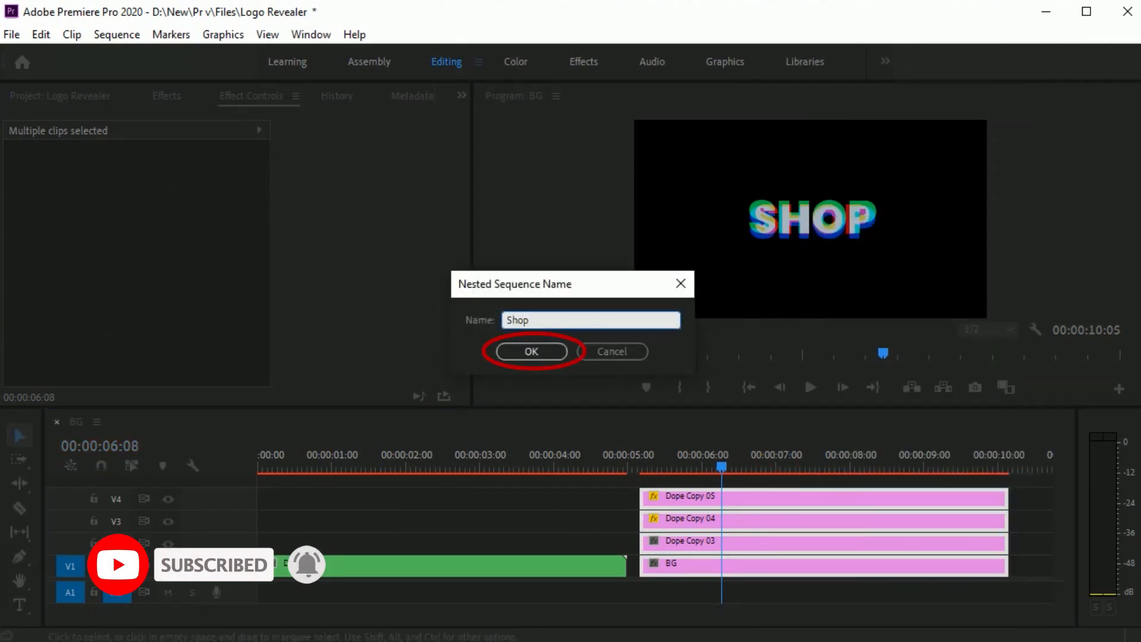
key(Return)
- Return the playhead to the start of the timeline and apply the Twirl distort effect to the nested Dope clip
drag(724, 472, 261, 461)
click(166, 96)
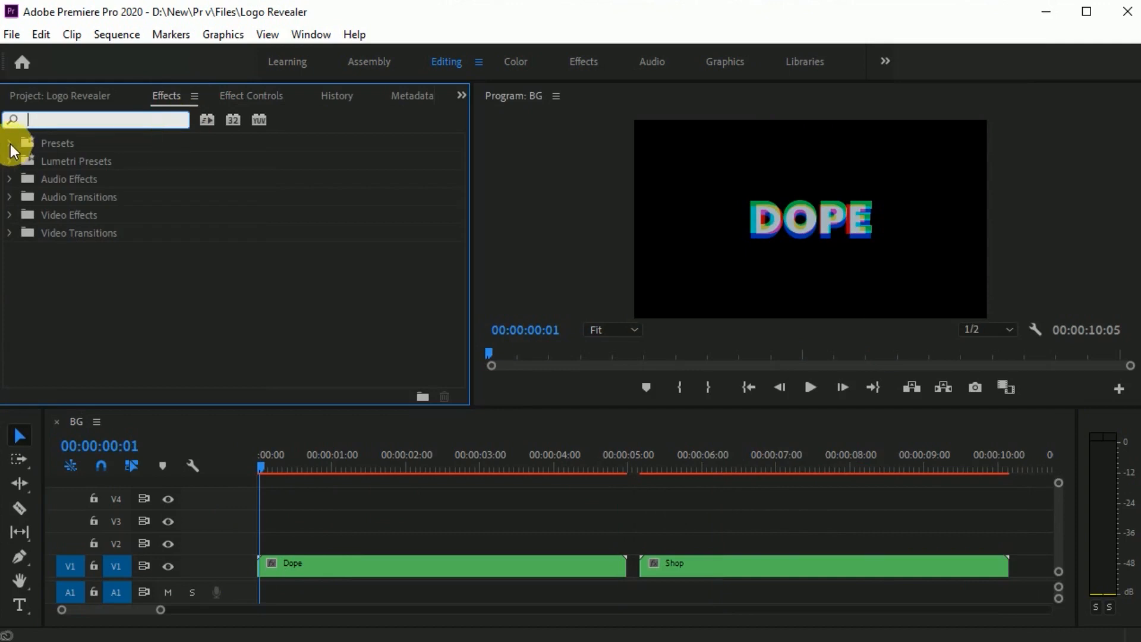
click(9, 215)
click(19, 304)
scroll(146, 265, down, 4)
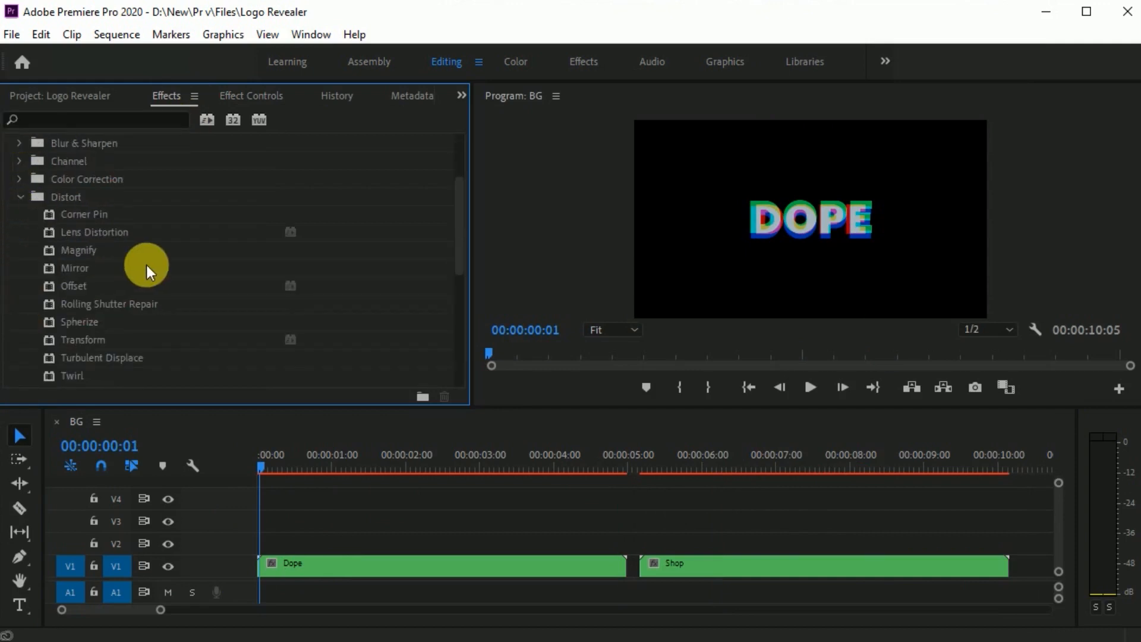
drag(78, 287, 339, 568)
- Keyframe the Dope clip's Twirl Angle and Radius, shift those keyframes to about 3.5 seconds, and set the Angle to 5x0.0° at the start
click(247, 103)
drag(454, 226, 470, 340)
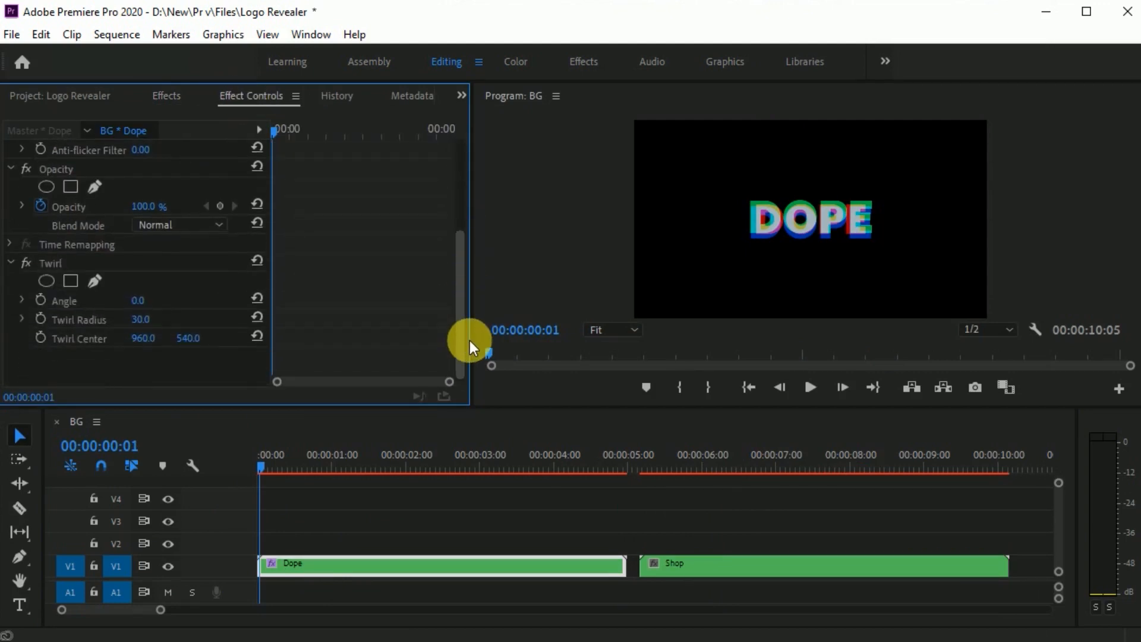
click(39, 319)
drag(274, 341, 398, 339)
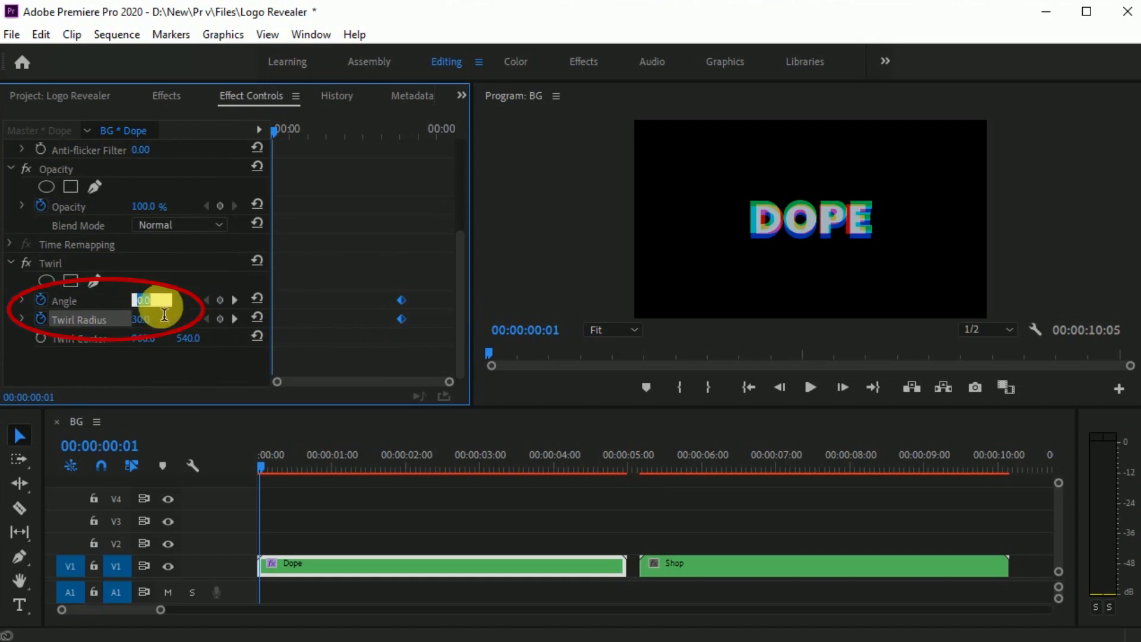
key(Return)
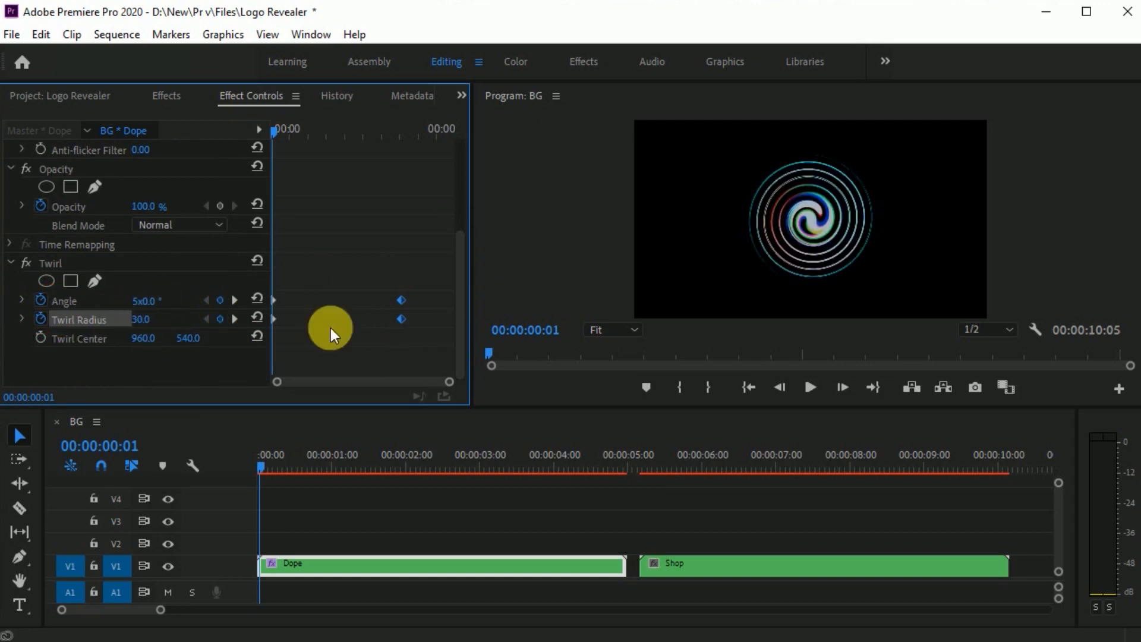
- Return the playhead to the start of the sequence and apply the Basic 3D perspective effect to the nested Dope clip
drag(273, 131, 265, 215)
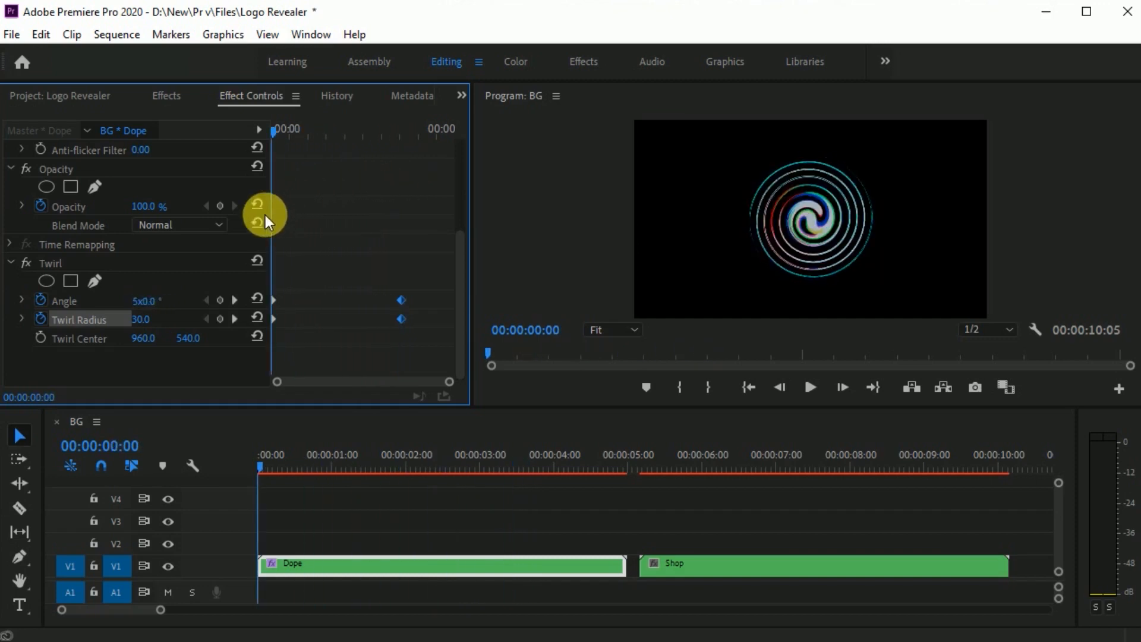
click(178, 102)
scroll(141, 249, up, 3)
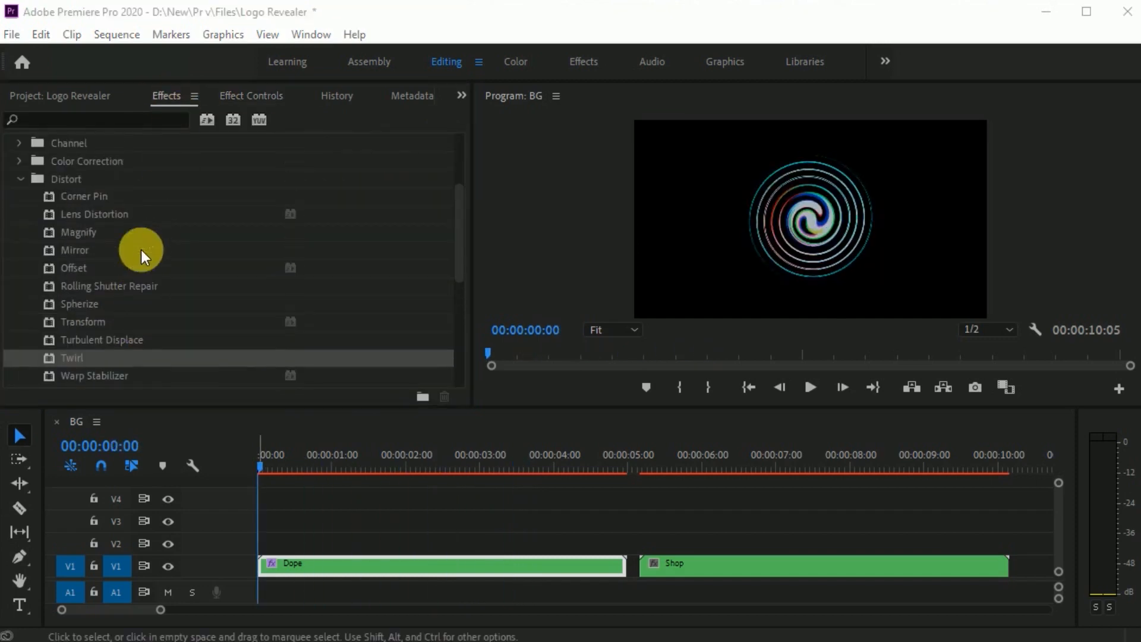
click(21, 179)
scroll(31, 267, down, 1)
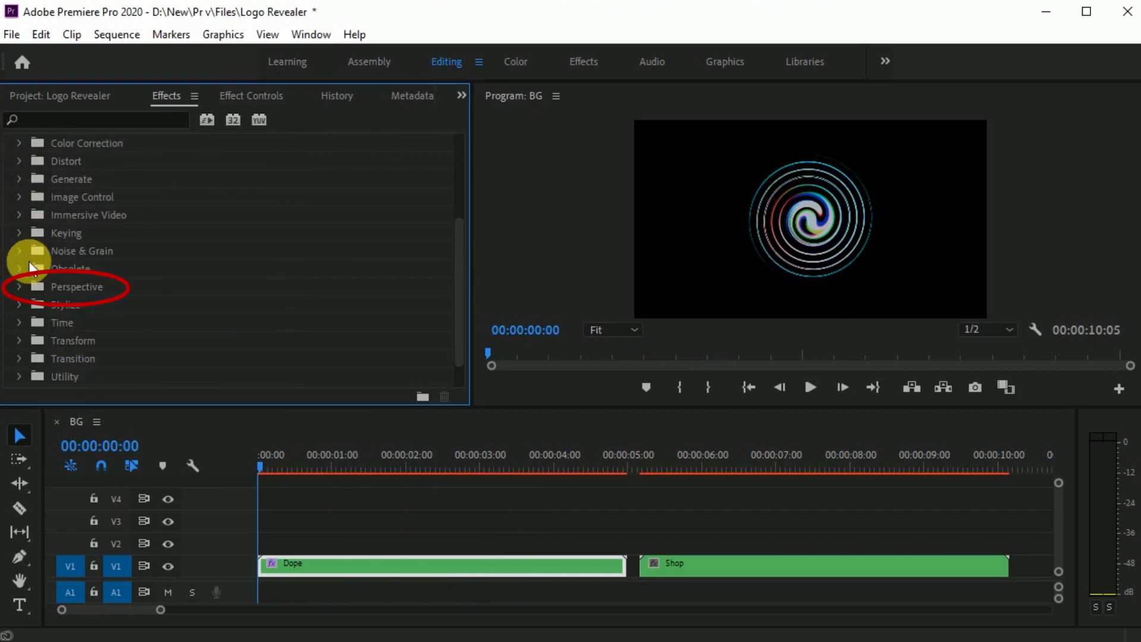
click(20, 287)
scroll(170, 270, down, 1)
drag(95, 287, 305, 565)
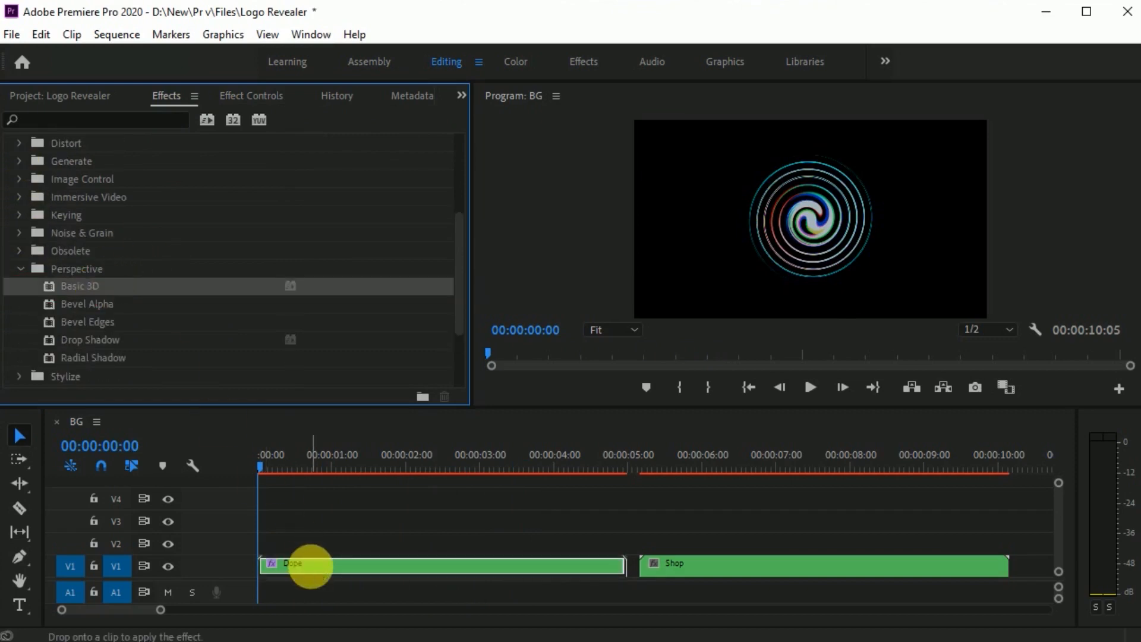
- Keyframe the Dope clip's Basic 3D Swivel at 500° at the start, and reset it to 0° at 00:00:02:03
click(257, 95)
drag(458, 240, 457, 312)
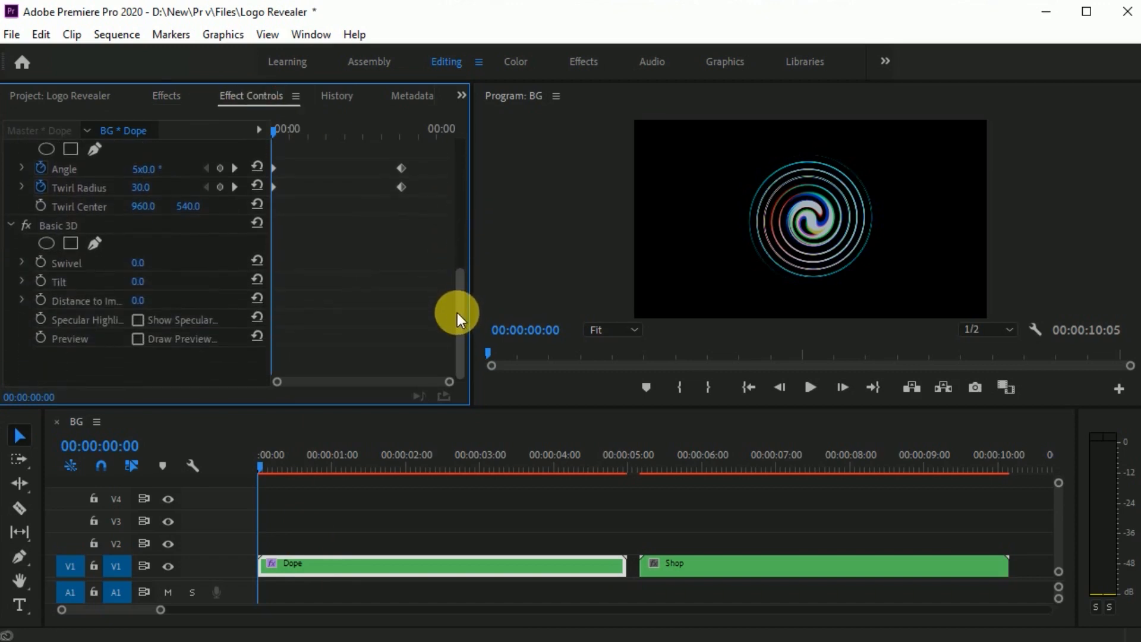
click(40, 263)
click(146, 272)
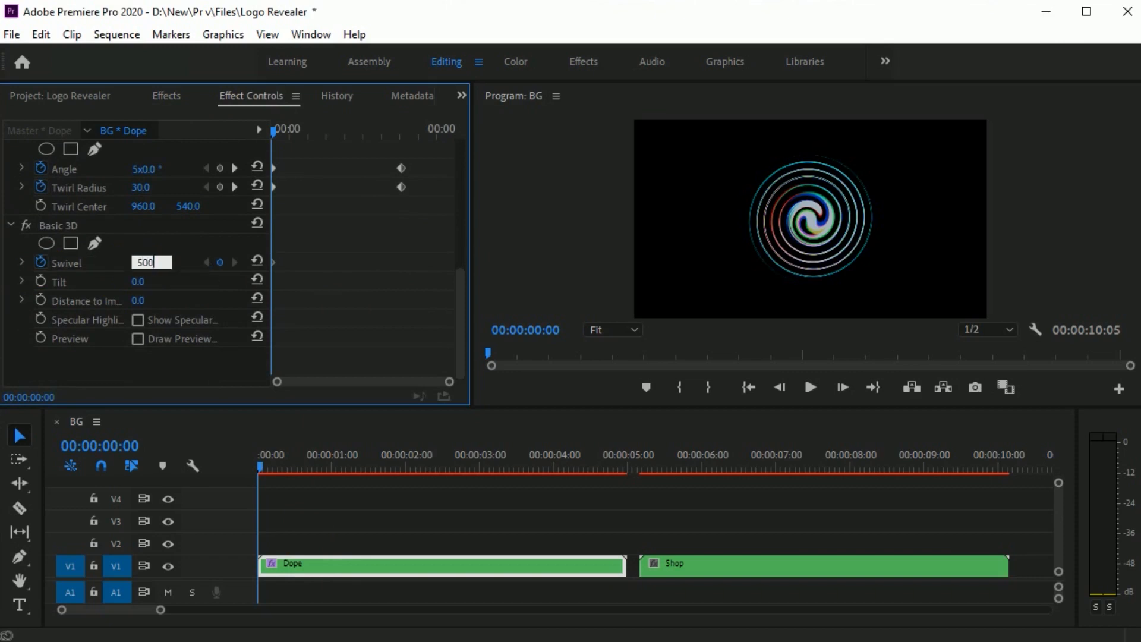
text(500)
key(Return)
drag(274, 135, 352, 152)
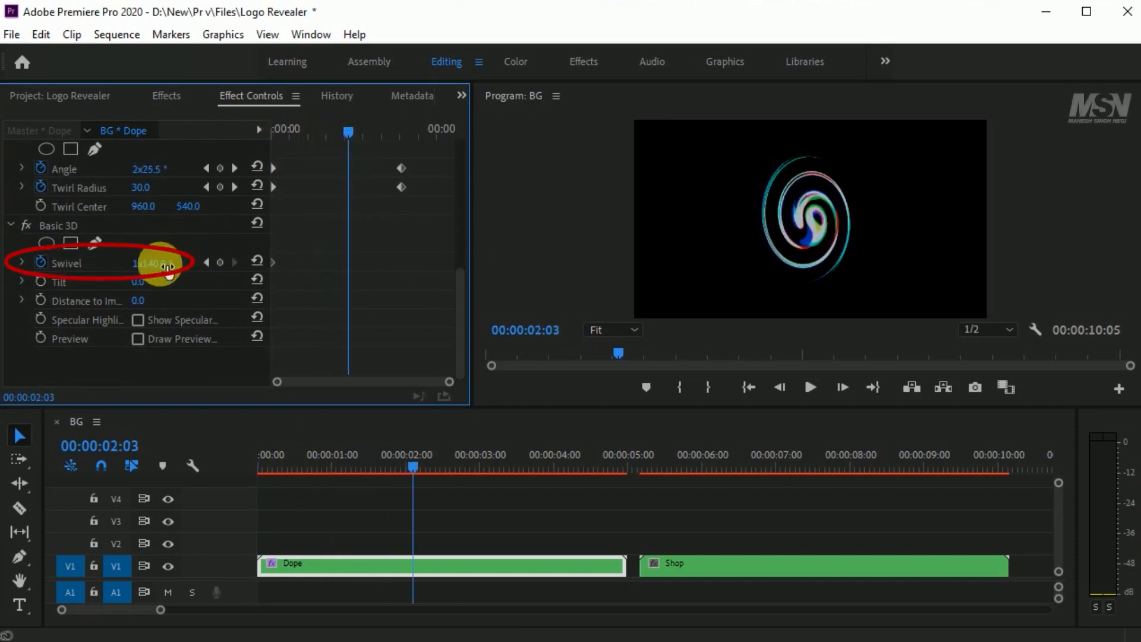
click(257, 260)
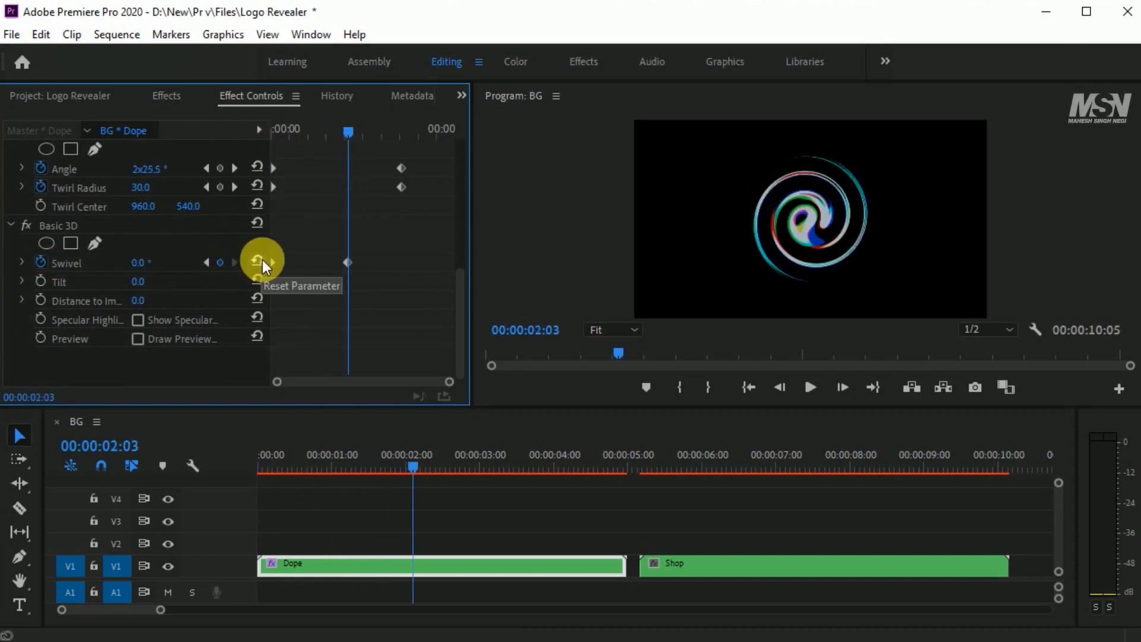
- Set the Dope clip's Basic 3D Tilt to -60° and its Distance to Image to -10
click(142, 282)
text(-60)
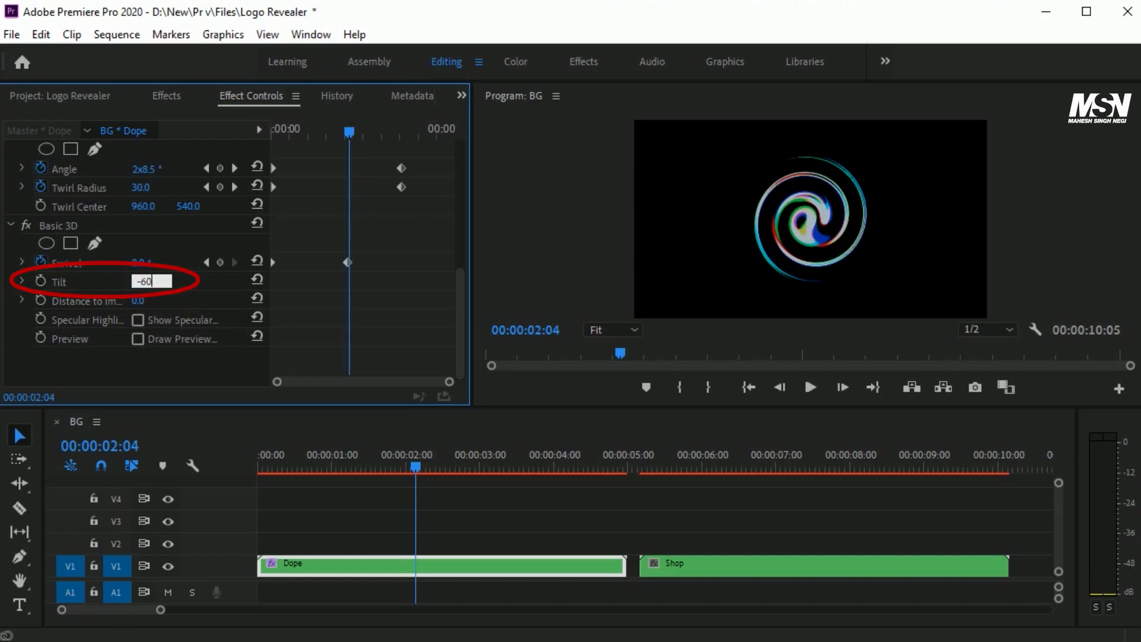
key(Return)
mouse_move(348, 132)
mouse_down()
mouse_move(283, 166)
mouse_move(400, 200)
mouse_move(410, 129)
mouse_up()
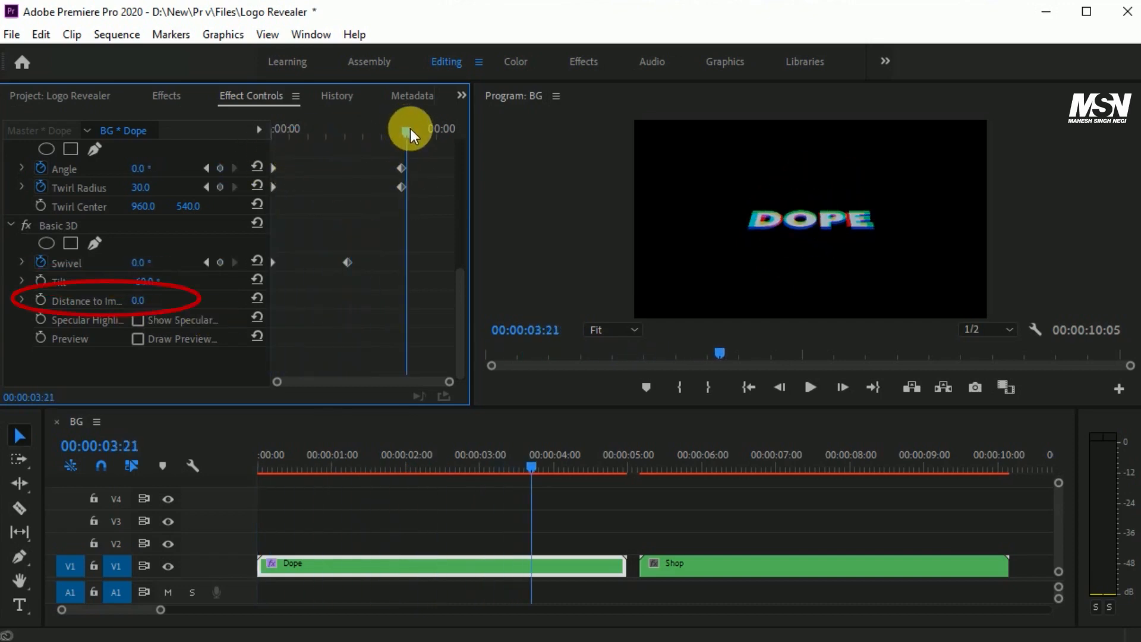
drag(141, 301, 132, 301)
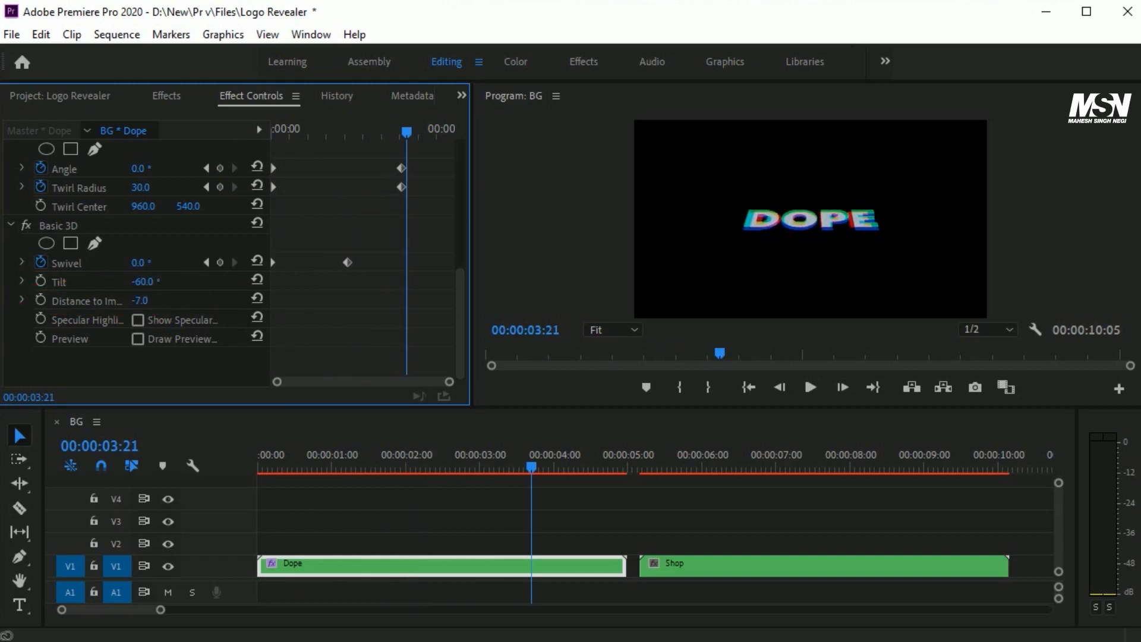
- Keyframe the Dope clip's Opacity to fade in from the start and fade out at the end, and return to the first frame
drag(461, 326, 460, 274)
drag(407, 132, 271, 133)
drag(144, 192, 81, 191)
drag(295, 143, 409, 143)
drag(157, 191, 168, 191)
drag(409, 137, 456, 141)
drag(156, 192, 89, 192)
drag(408, 191, 411, 190)
drag(622, 468, 620, 544)
click(262, 466)
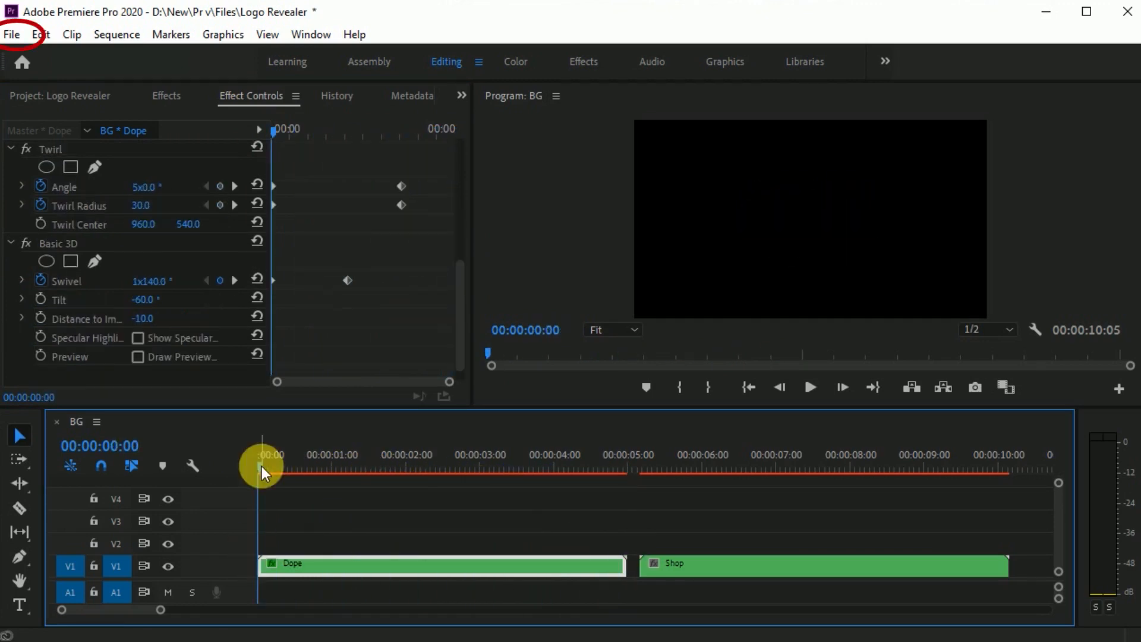
- Import the Dust Textures 3 image and place it on track V2 directly above the Dope clip, starting at zero
click(12, 34)
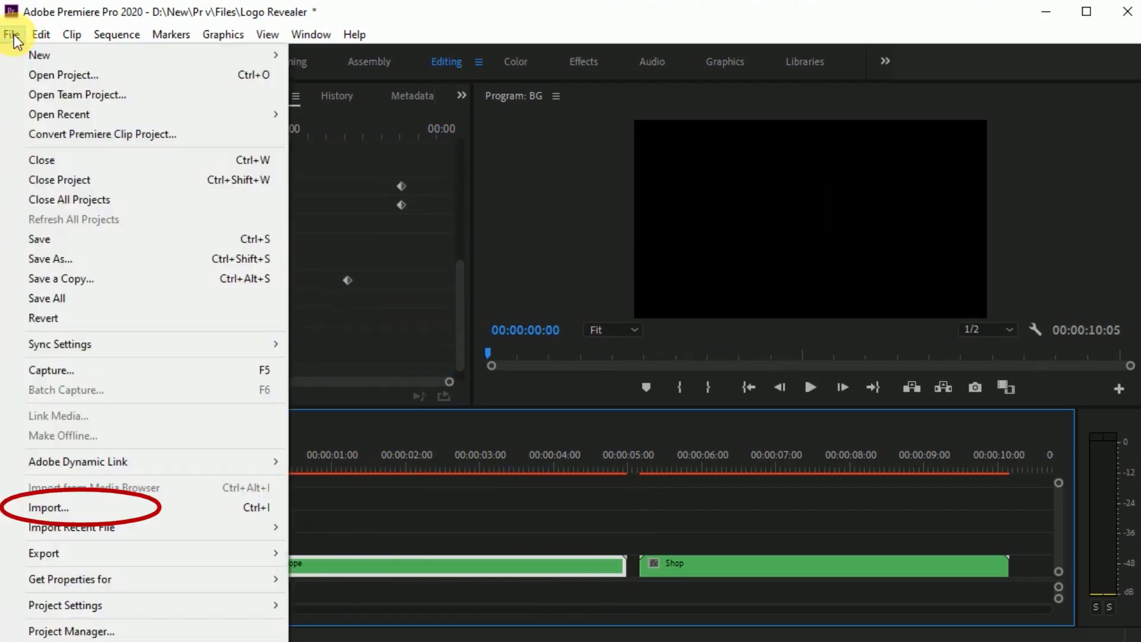
click(63, 509)
click(764, 340)
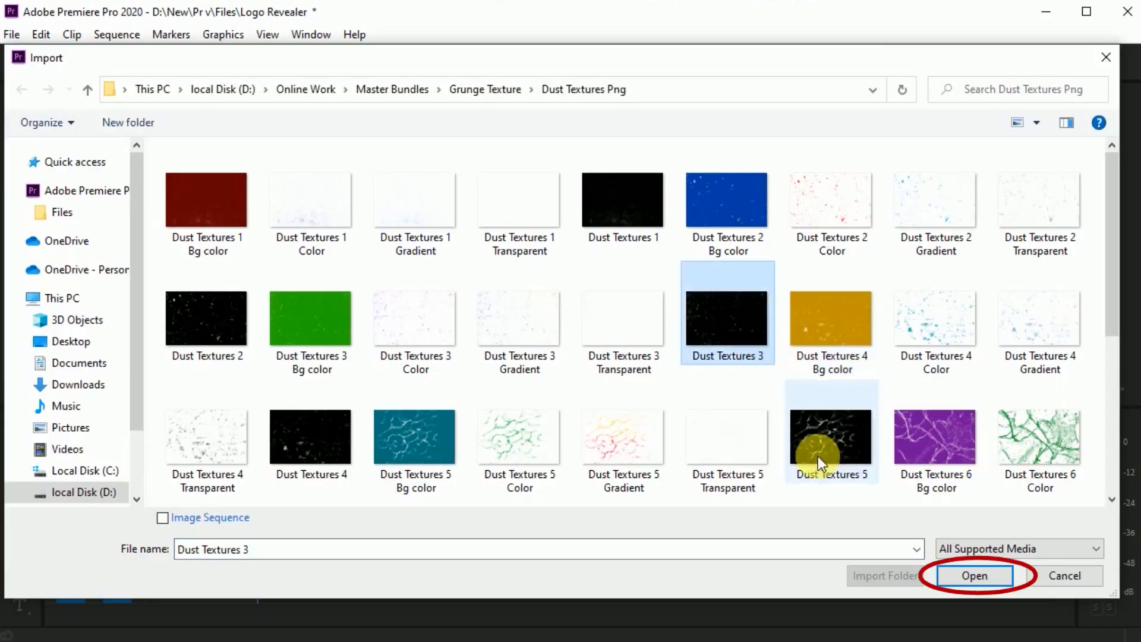
click(954, 575)
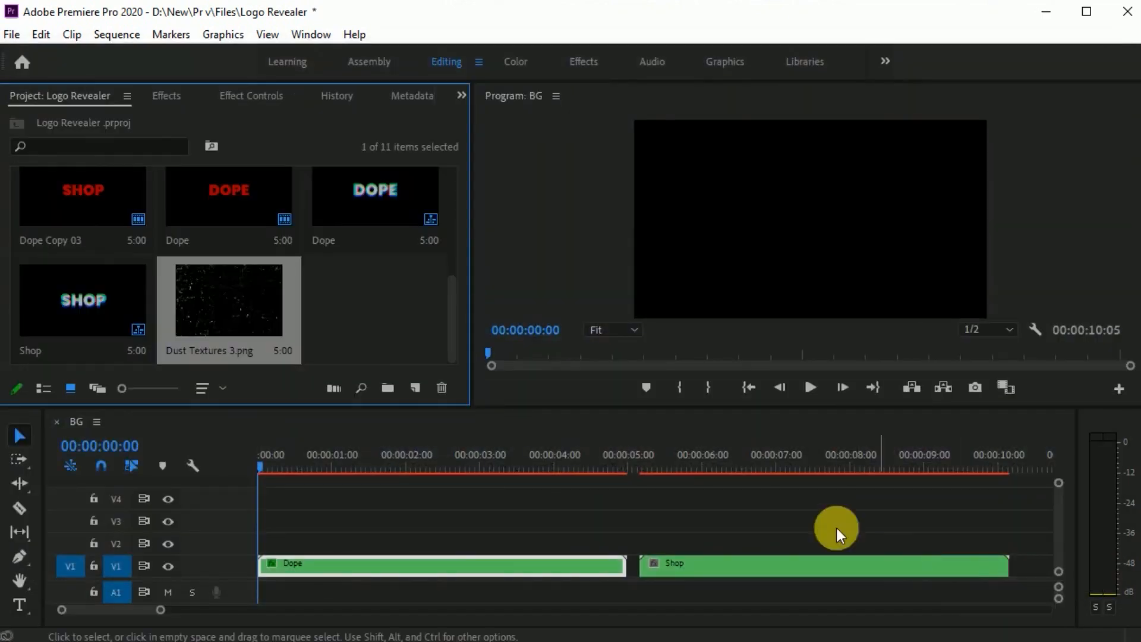
drag(232, 312, 266, 542)
drag(298, 468, 311, 468)
- Set the Dust Textures 3 clip's blend mode to Screen and its opacity to 25%
click(370, 543)
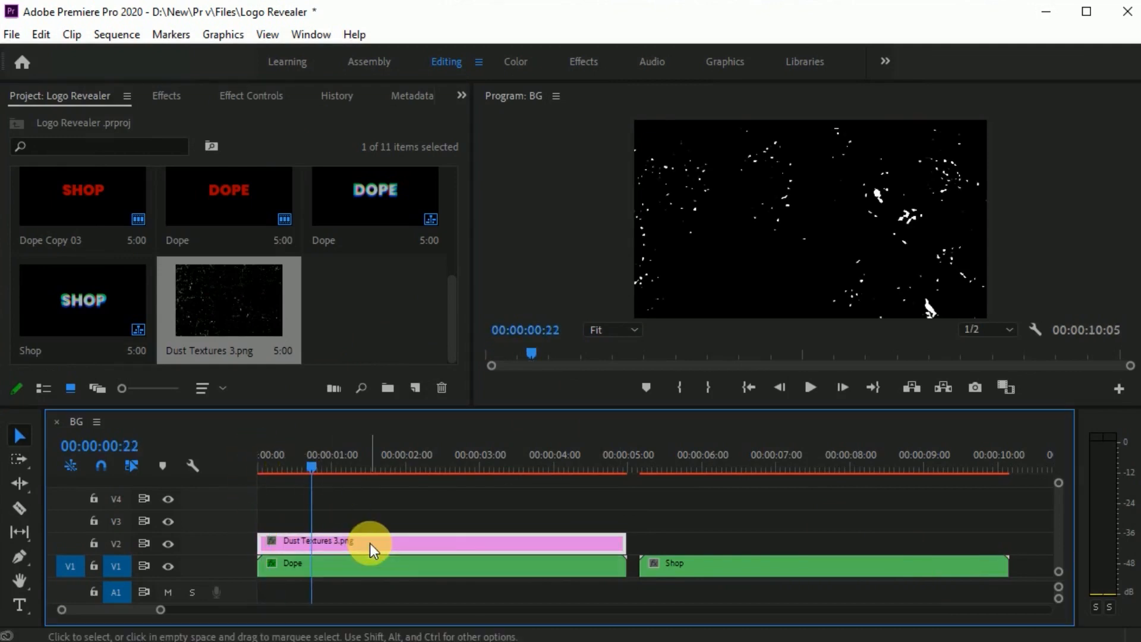
click(260, 98)
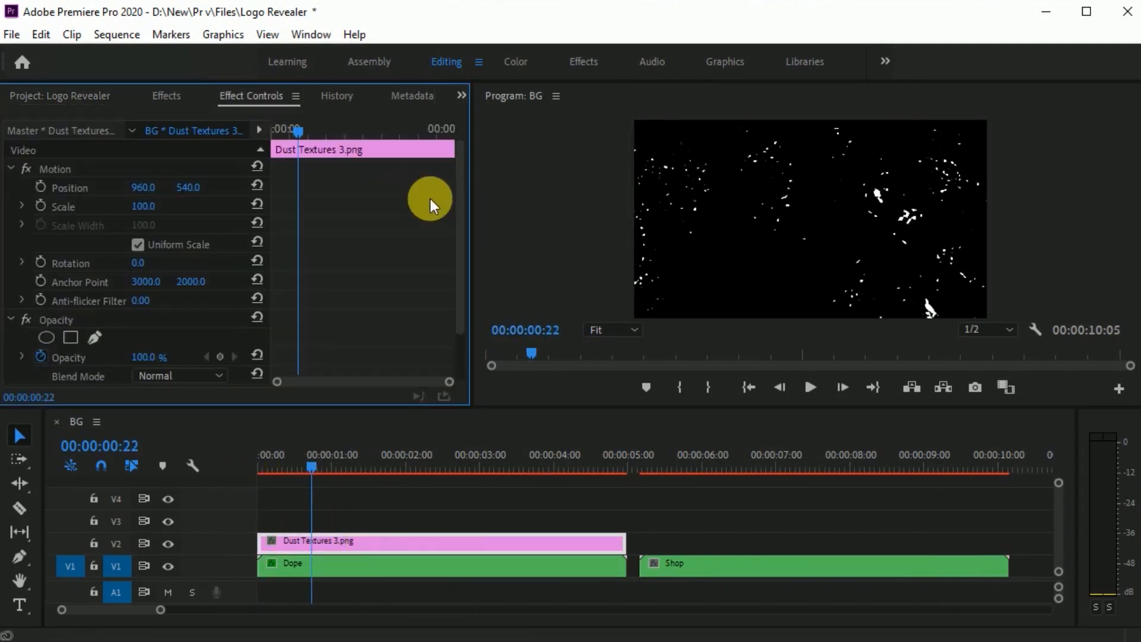
scroll(459, 299, down, 3)
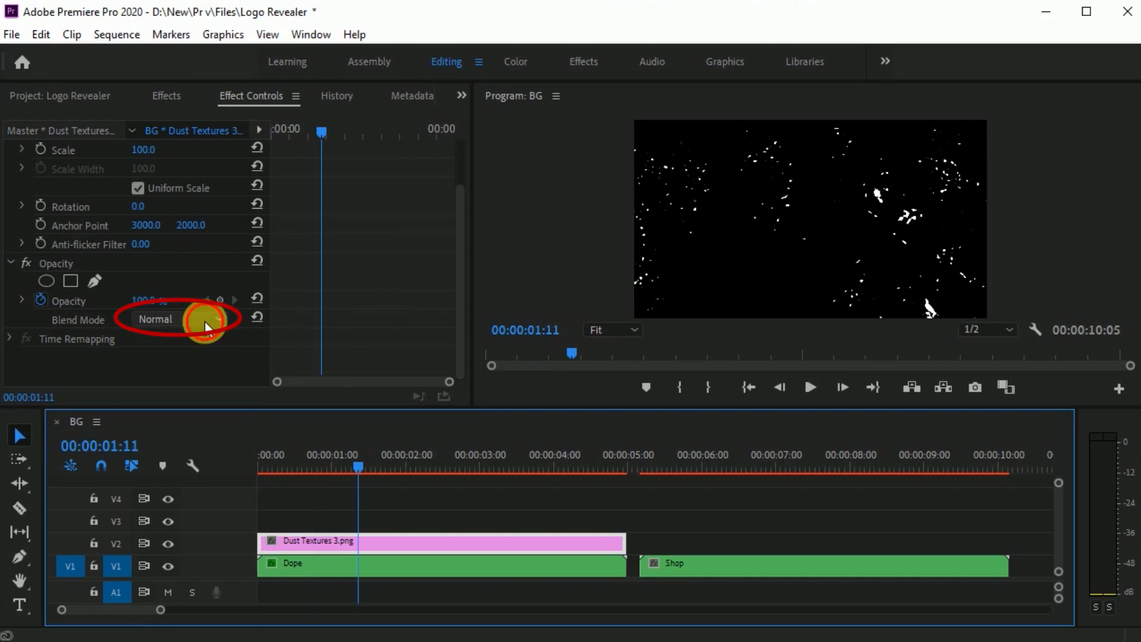
click(205, 321)
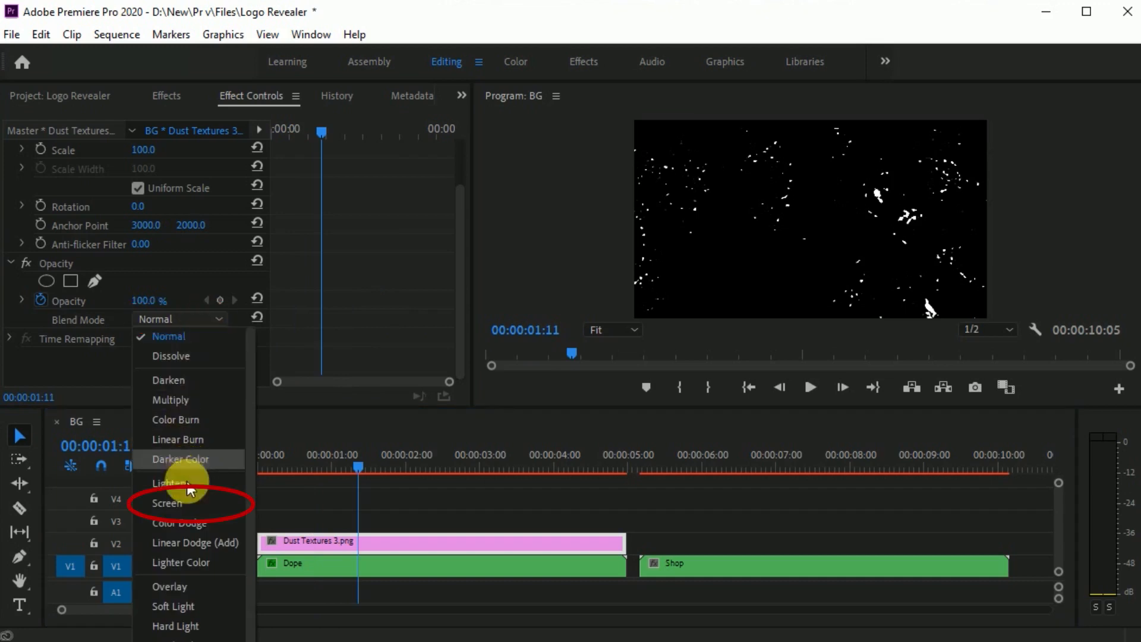
click(184, 503)
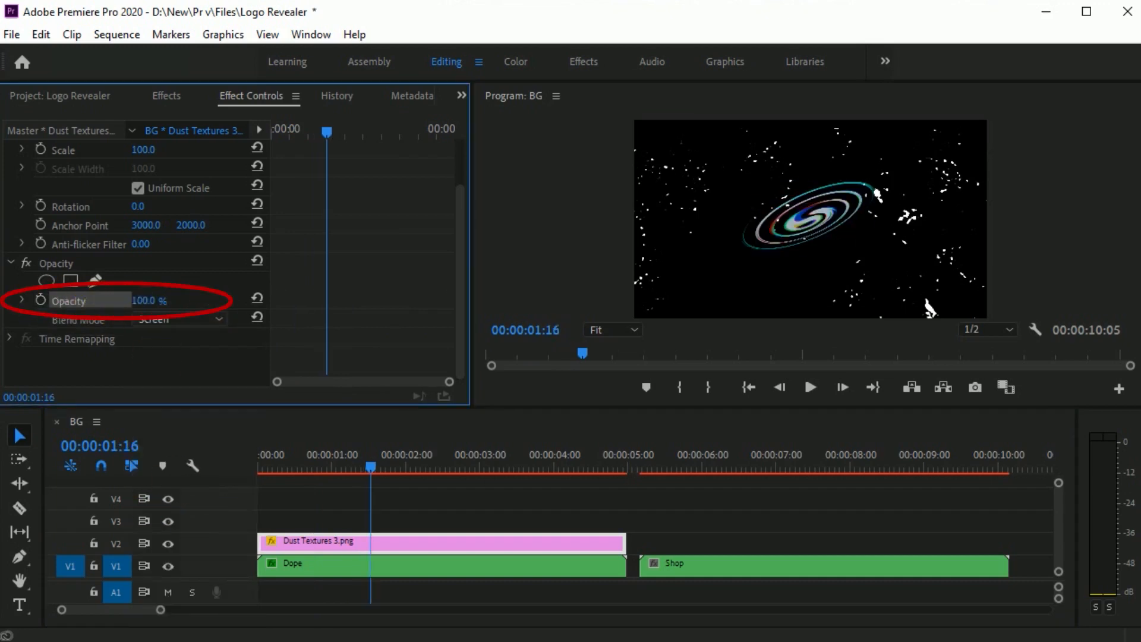
click(143, 300)
text(25)
key(Return)
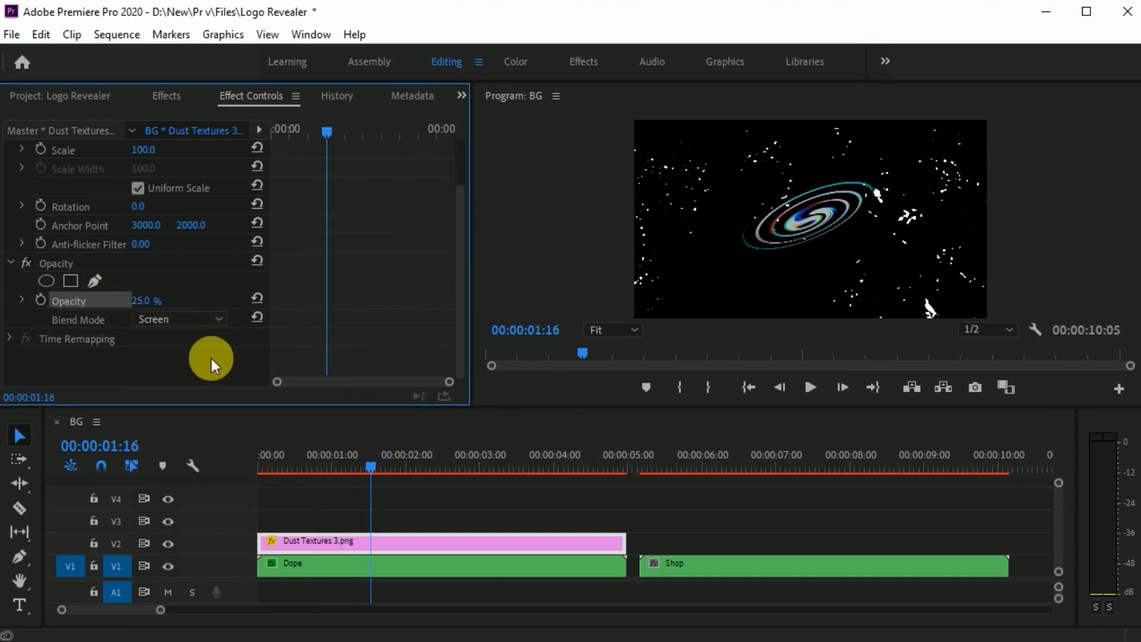
scroll(220, 352, up, 1)
click(372, 466)
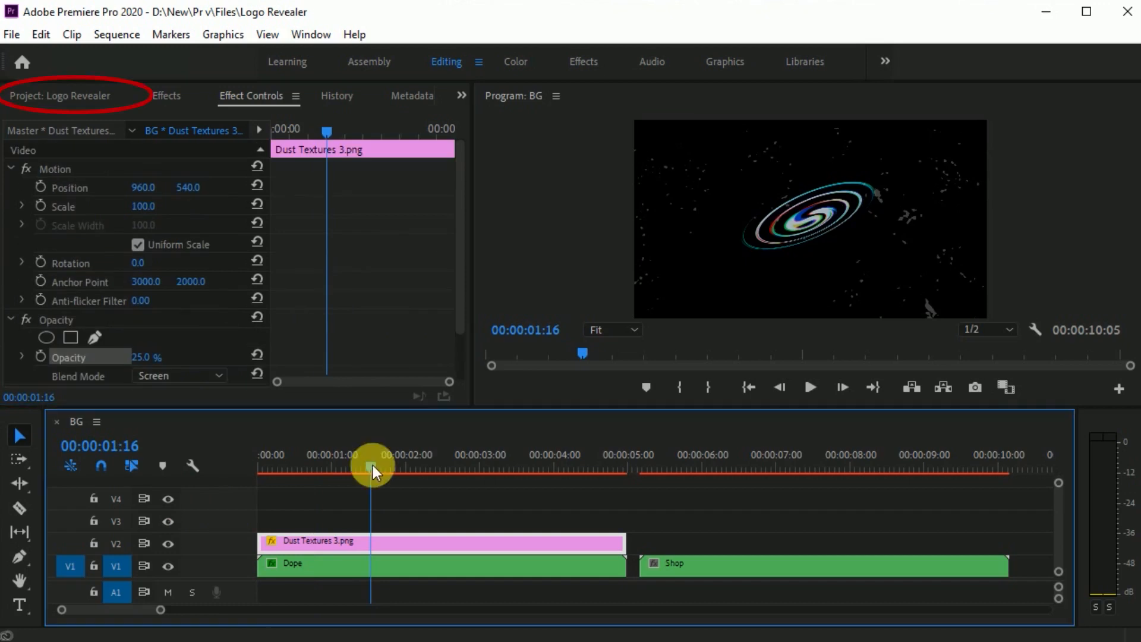
- Create a black color matte named Lens Flare
click(59, 96)
click(415, 388)
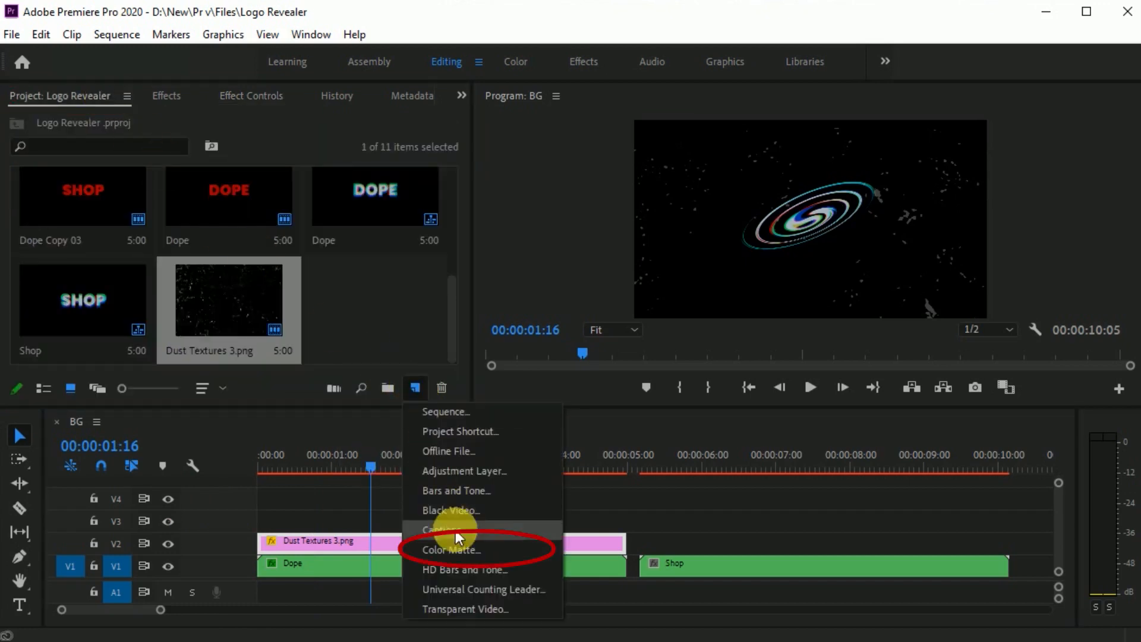
click(461, 549)
click(604, 397)
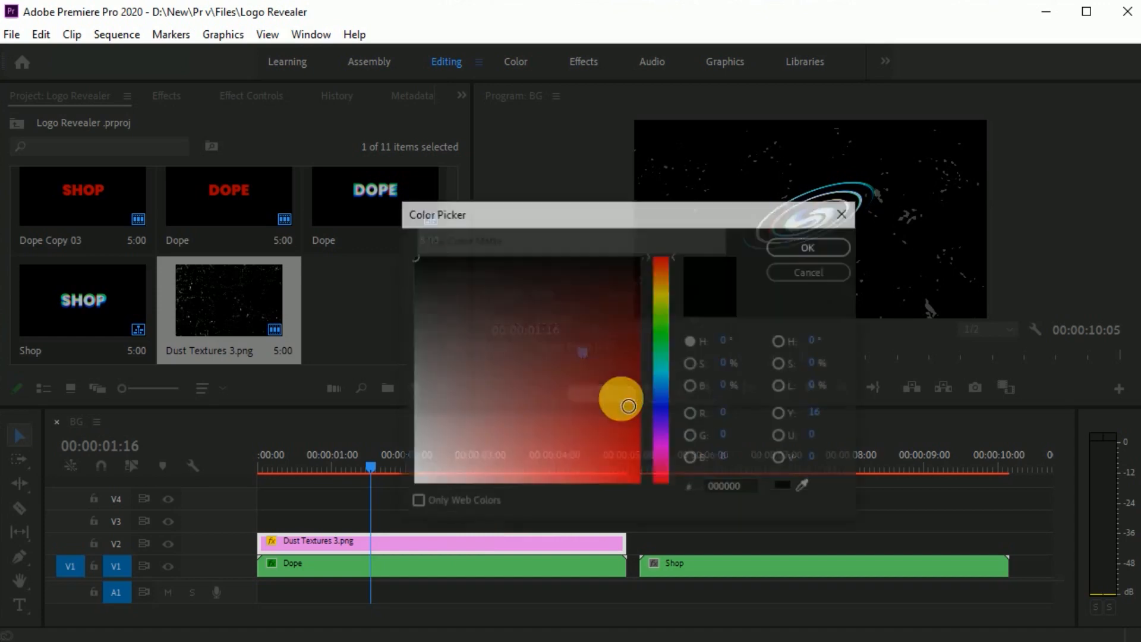
click(793, 247)
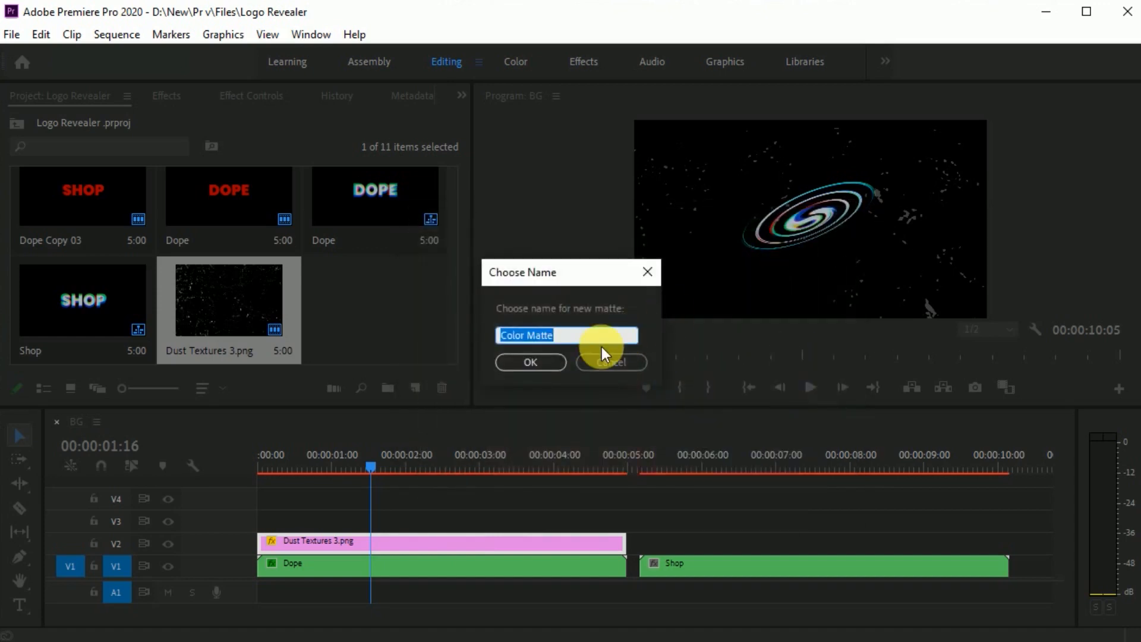
text(Lens Flare)
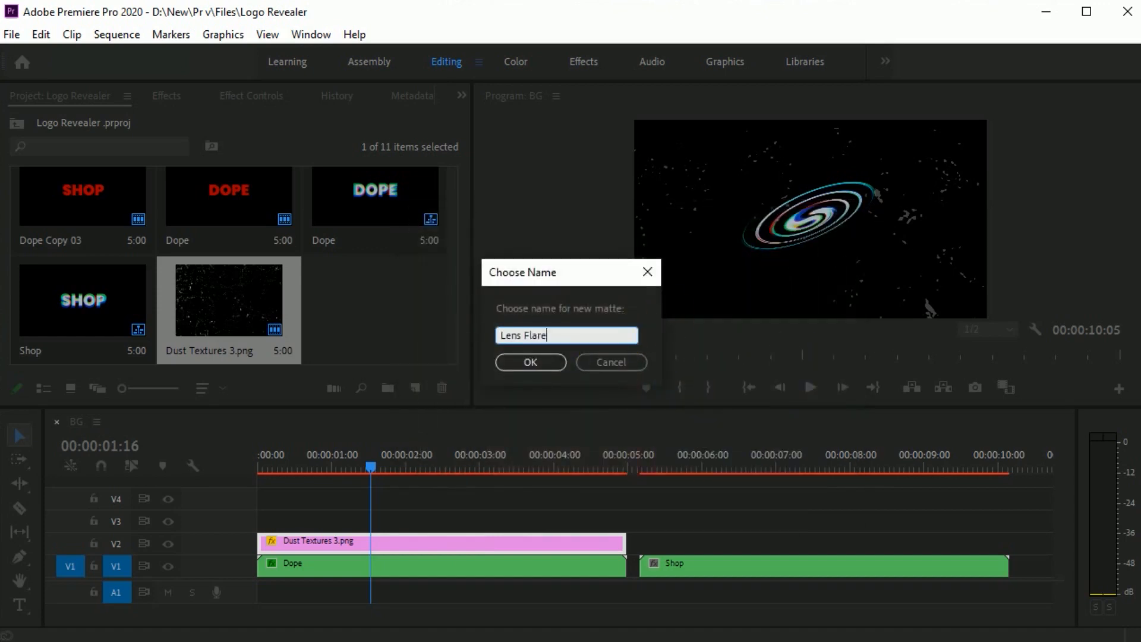
click(559, 363)
- Place the Lens Flare matte on track V3 above the dust texture and apply the Lens Flare generate effect to it
drag(378, 315, 273, 523)
click(334, 523)
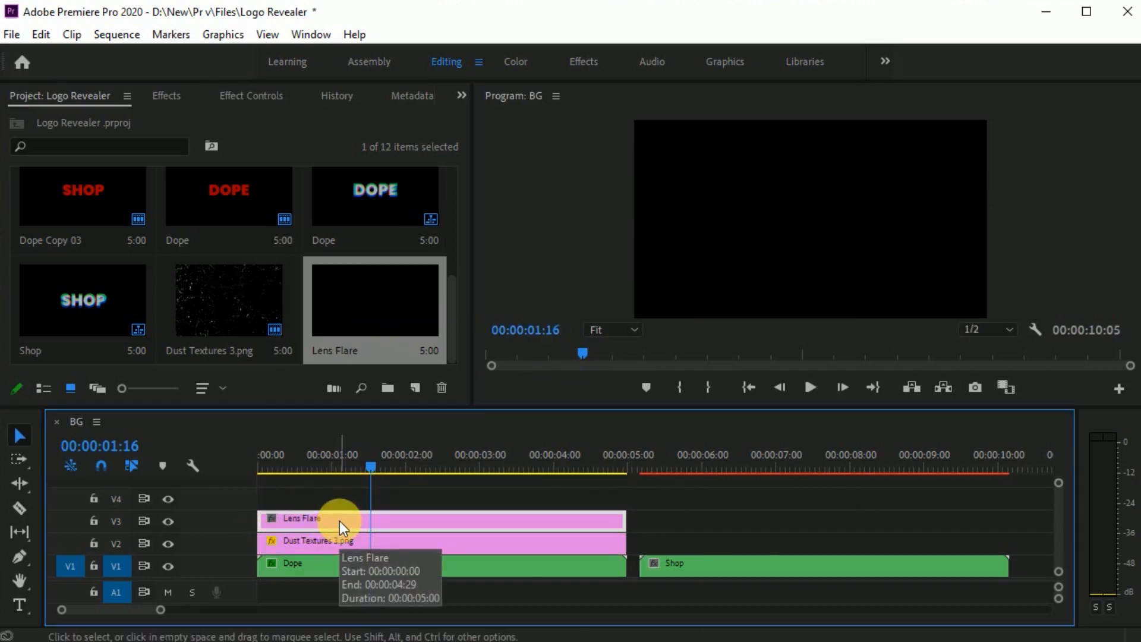
click(162, 99)
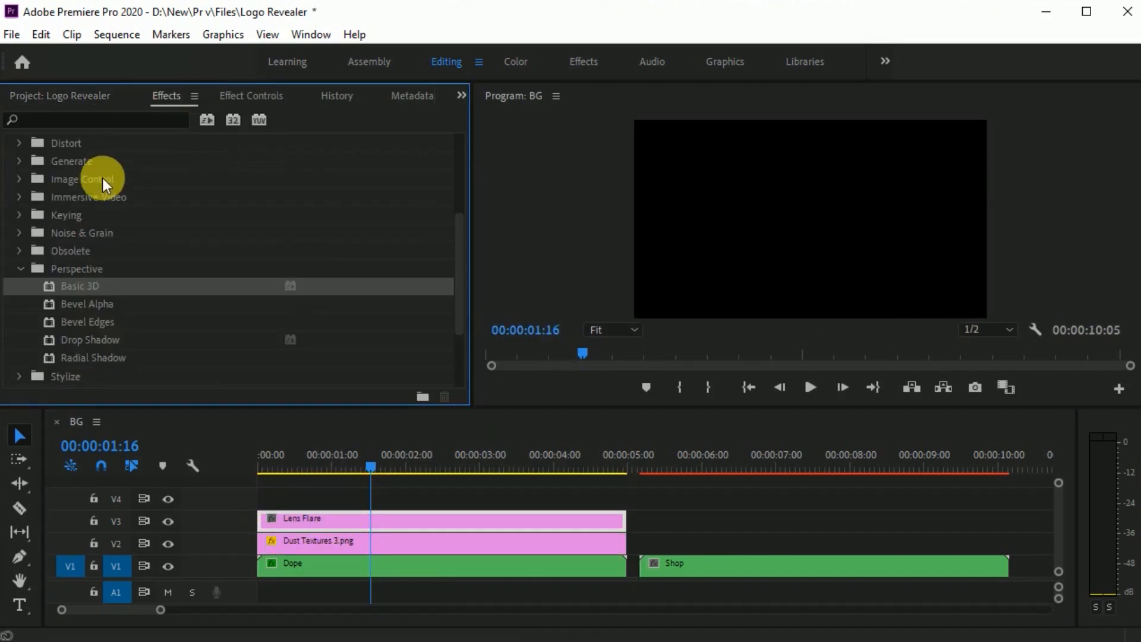
click(20, 268)
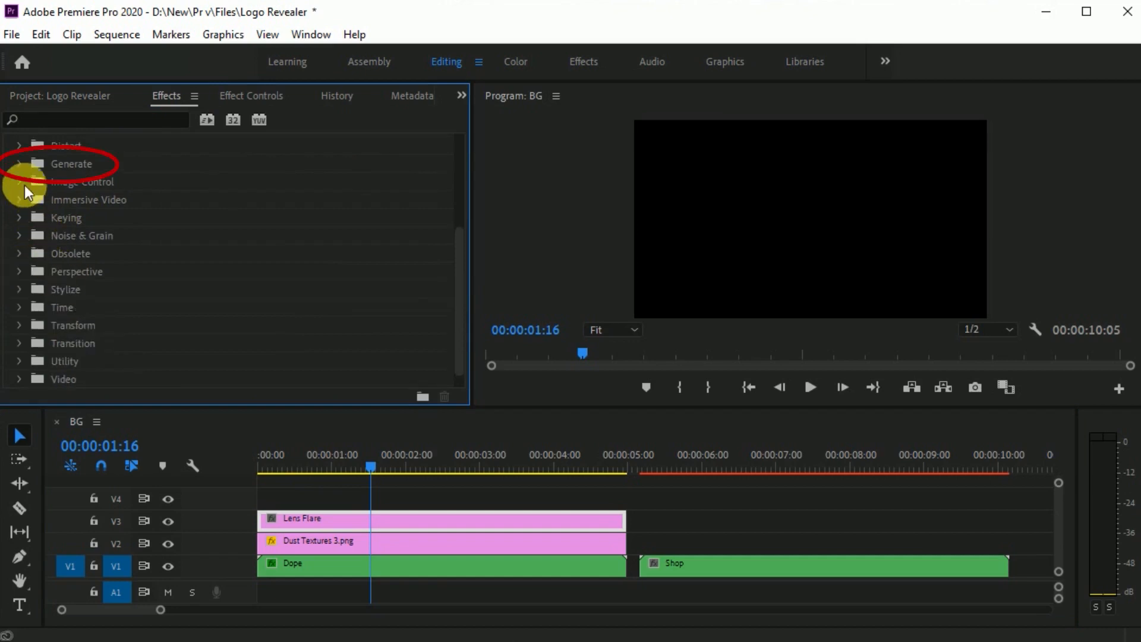
click(21, 162)
drag(100, 305, 298, 523)
- Add a Flare Center keyframe to the Lens Flare matte at the start of the sequence
click(263, 95)
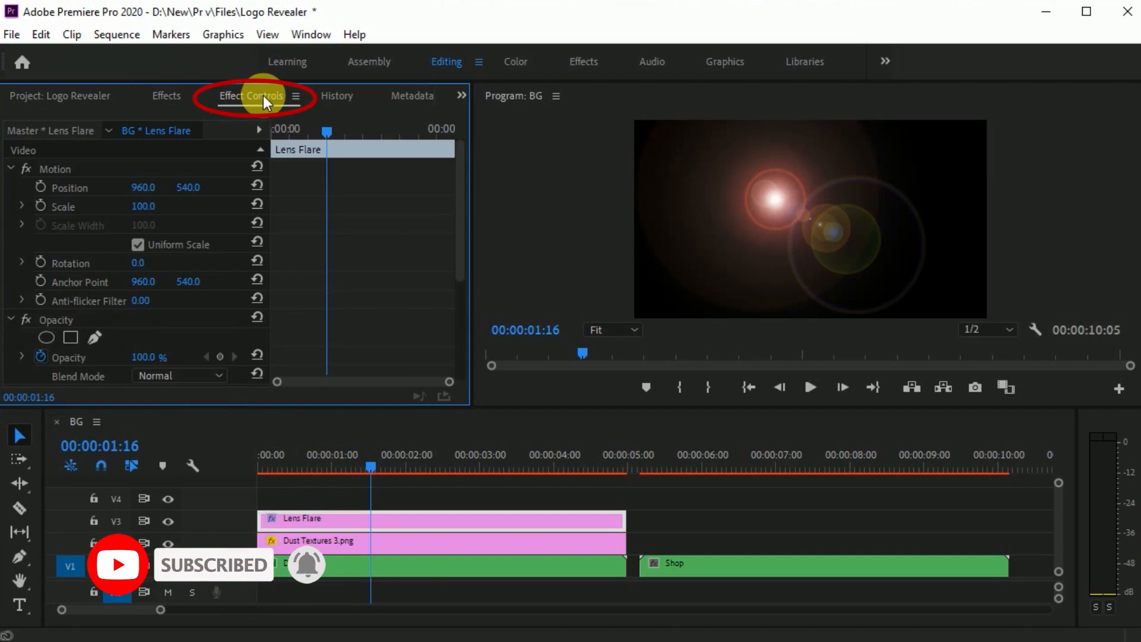
drag(461, 262, 459, 357)
drag(346, 200, 251, 136)
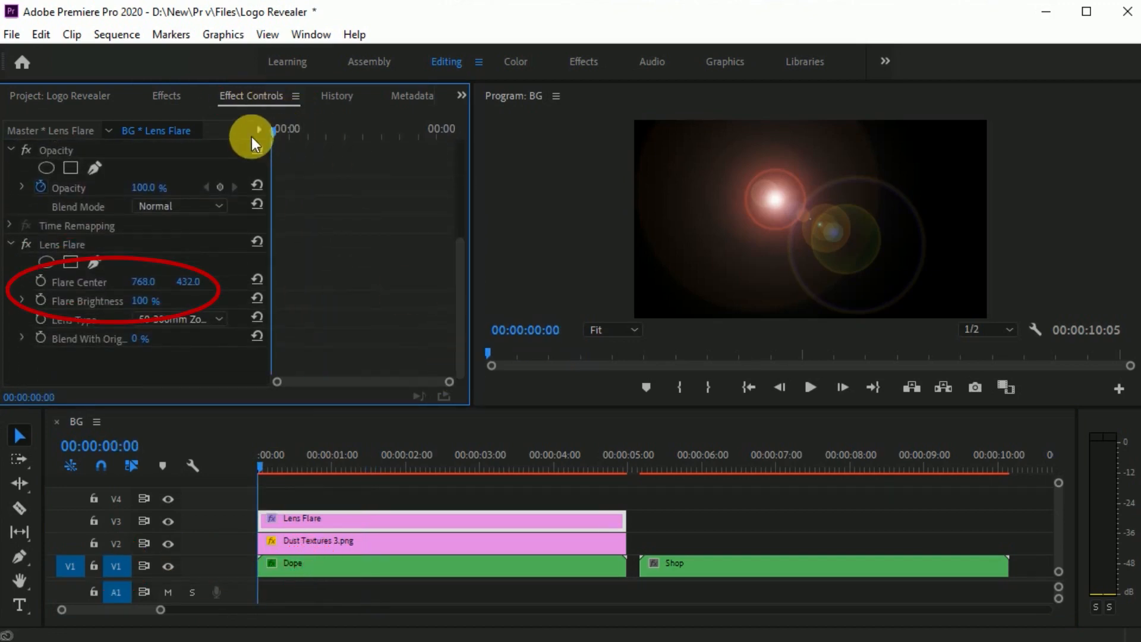
click(40, 280)
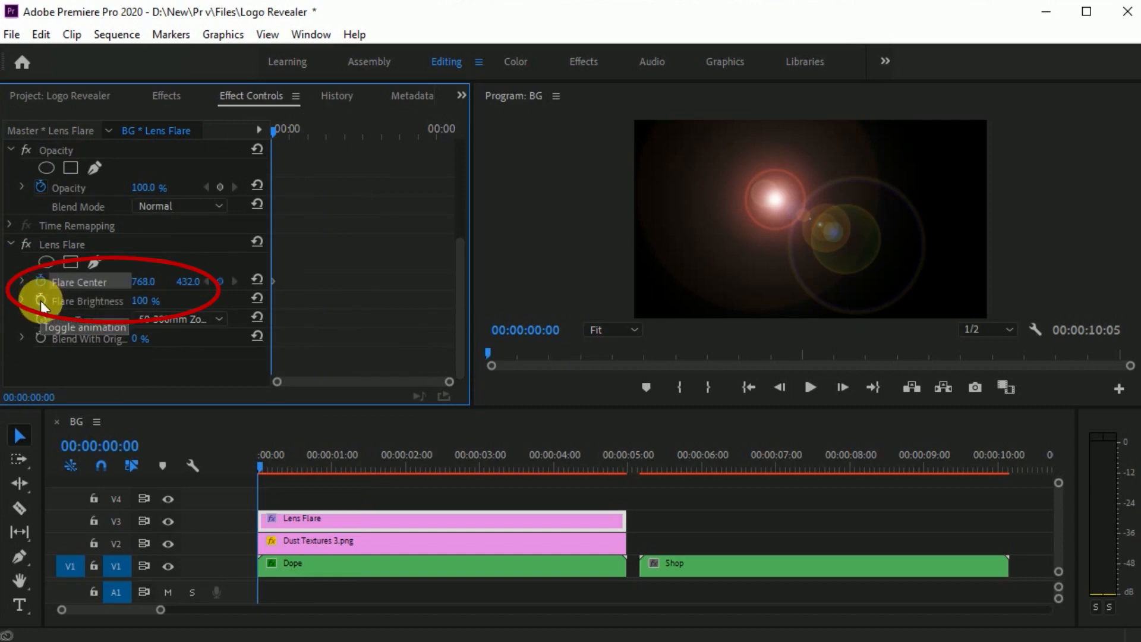
click(41, 301)
drag(142, 282, 167, 282)
key(ctrl+z)
key(ctrl+z)
- Add a Flare Brightness keyframe at the start and set the Flare Center there to -110, 90
click(42, 301)
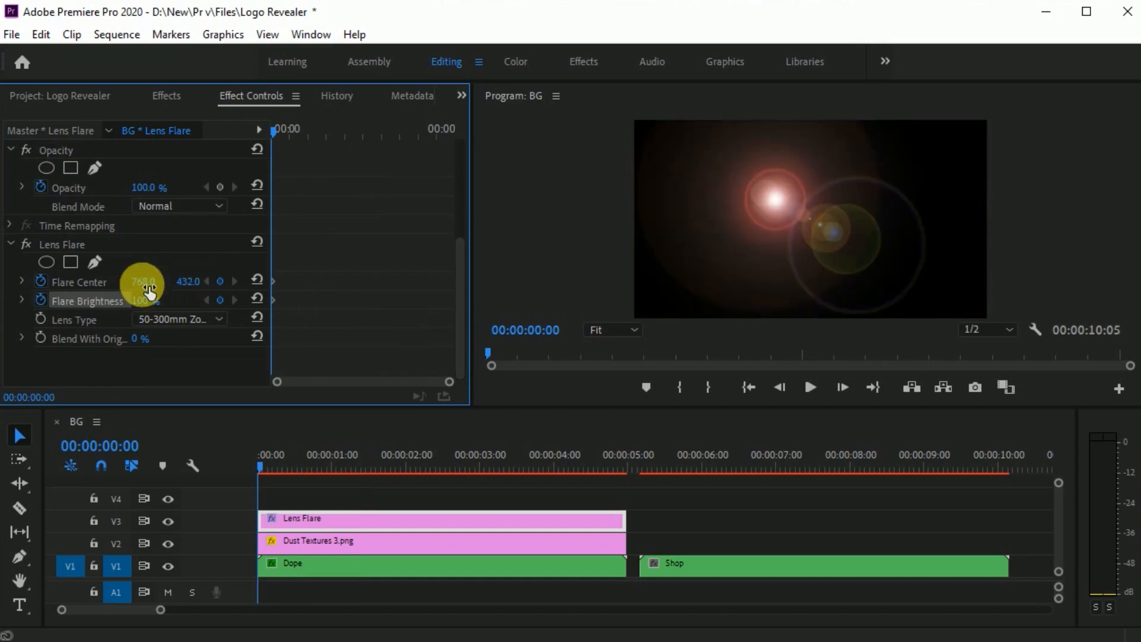
click(147, 282)
text(-110)
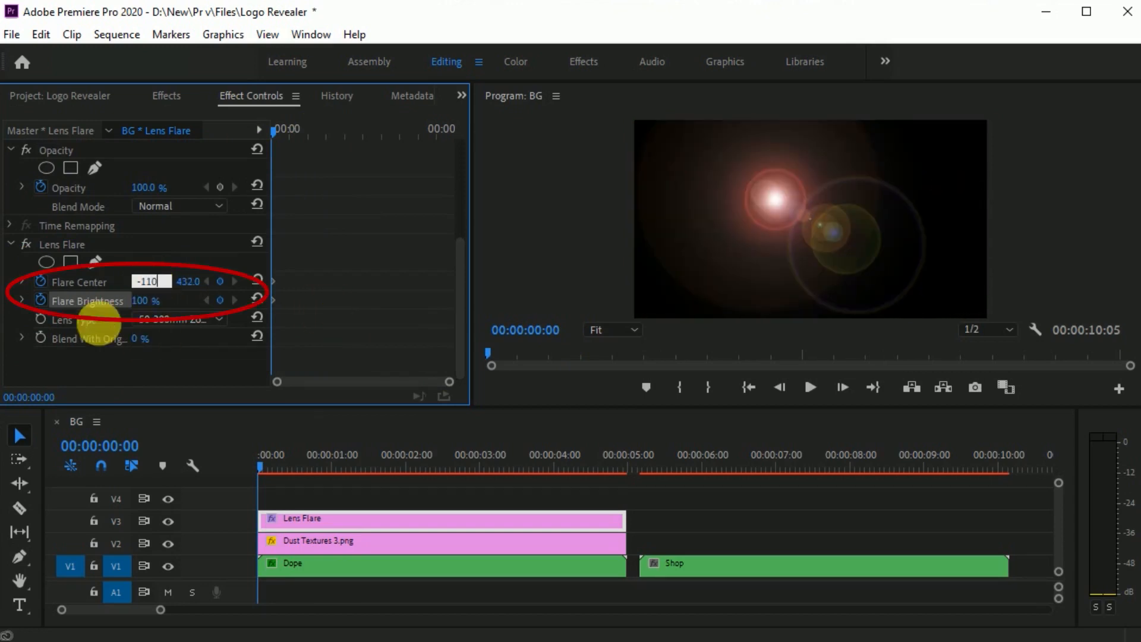
key(Tab)
text(90)
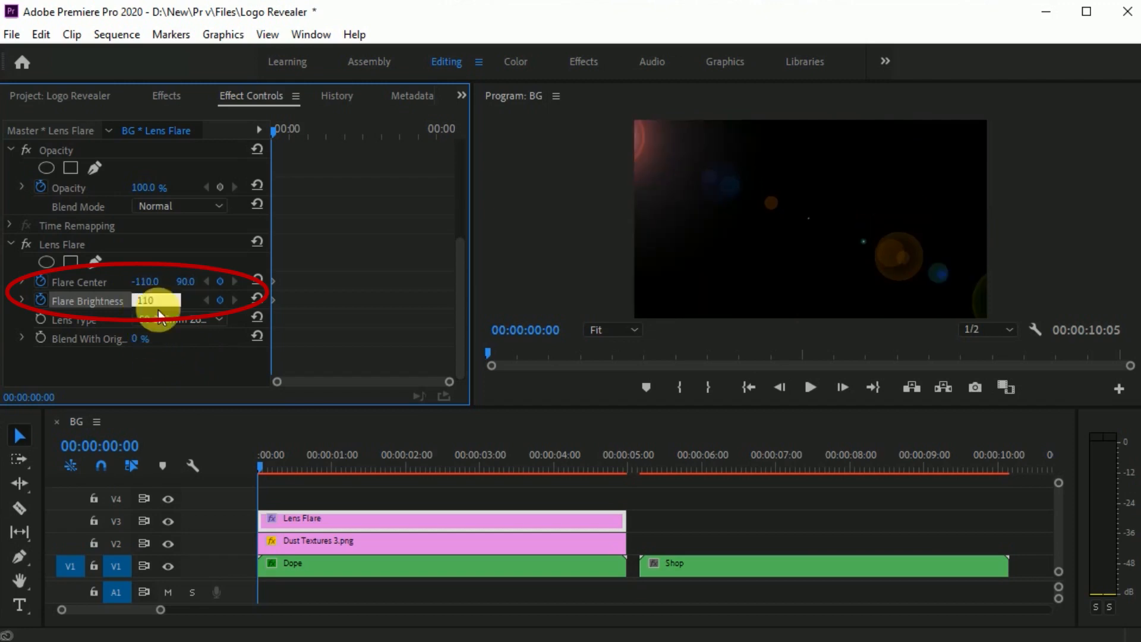
- Set the lens flare's Blend With Original to 40% and add Flare Center and Flare Brightness keyframes with default values at 00:00:02:03
click(155, 339)
text(40)
drag(278, 133, 351, 136)
click(251, 279)
click(256, 300)
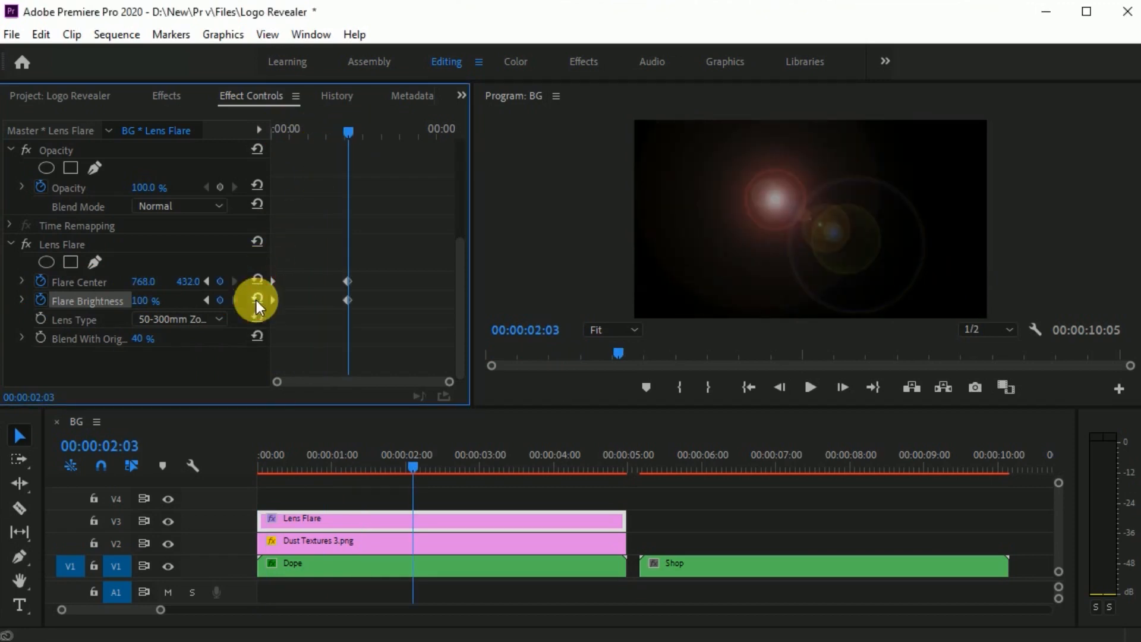
- Set the Flare Center keyframe at 00:00:02:03 to 2091, 782 so the flare sweeps across the frame
drag(144, 282, 650, 281)
drag(189, 281, 397, 282)
drag(146, 281, 229, 282)
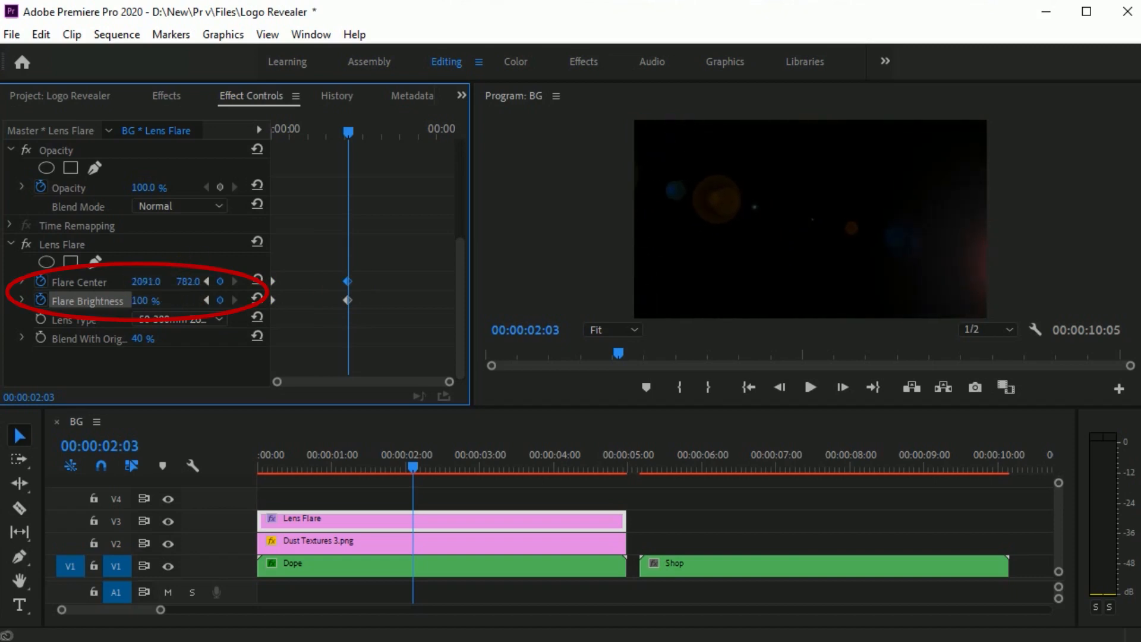
- Change the Lens Flare matte's blend mode to Screen
drag(412, 466, 365, 468)
click(209, 206)
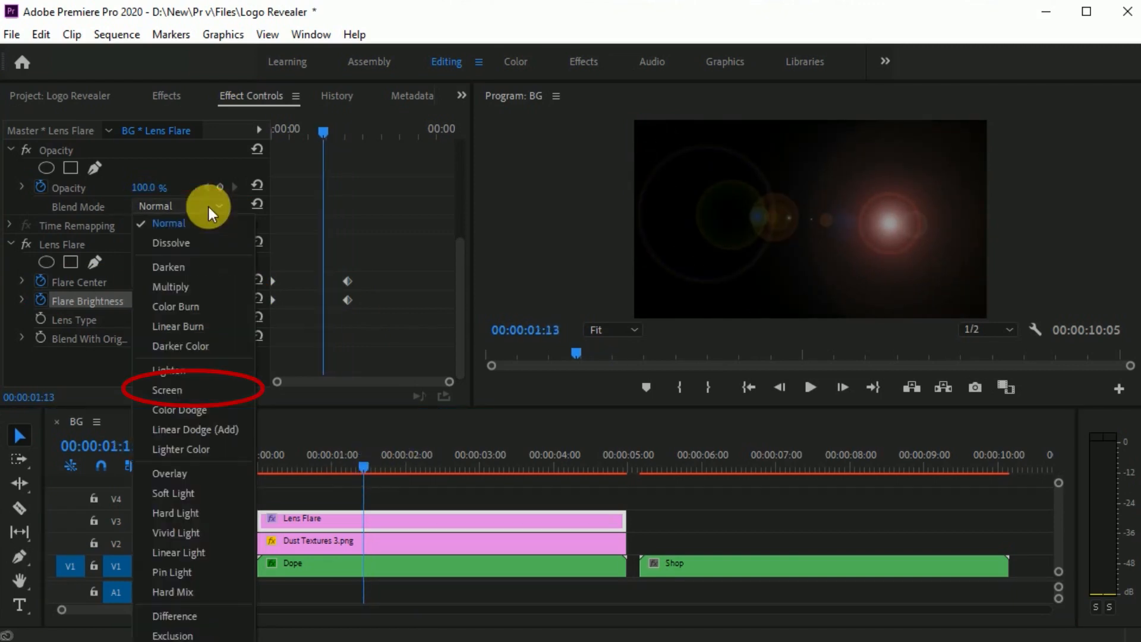
click(188, 384)
- Keyframe the Lens Flare matte's opacity from 0% at the start of the sequence up to 100%
drag(363, 468, 257, 494)
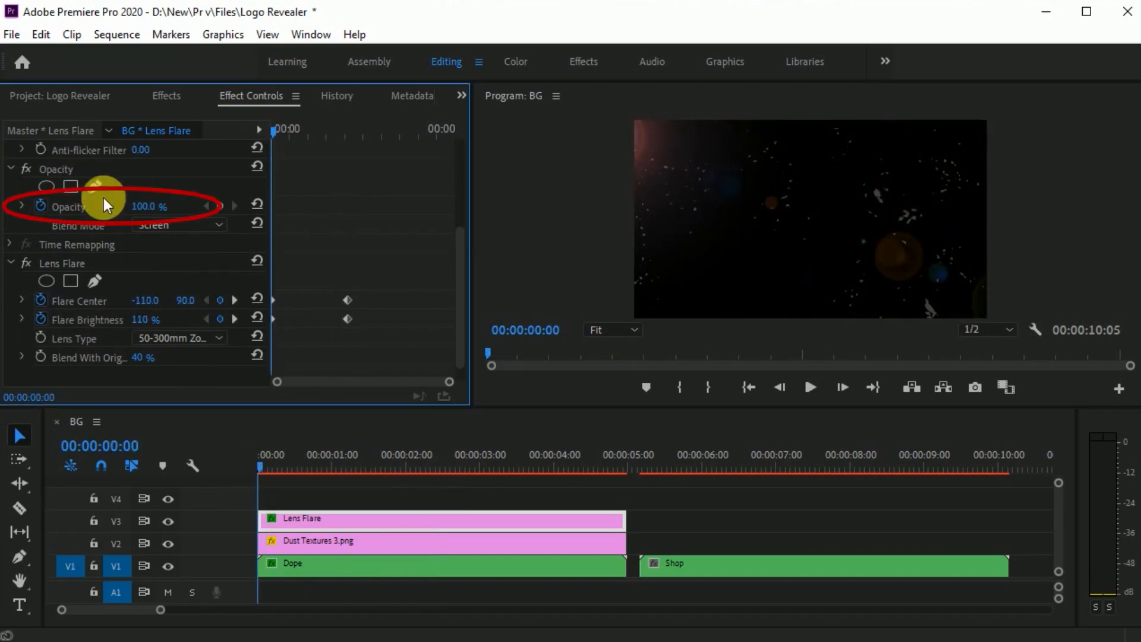
click(153, 206)
text(0)
key(Return)
drag(275, 131, 364, 148)
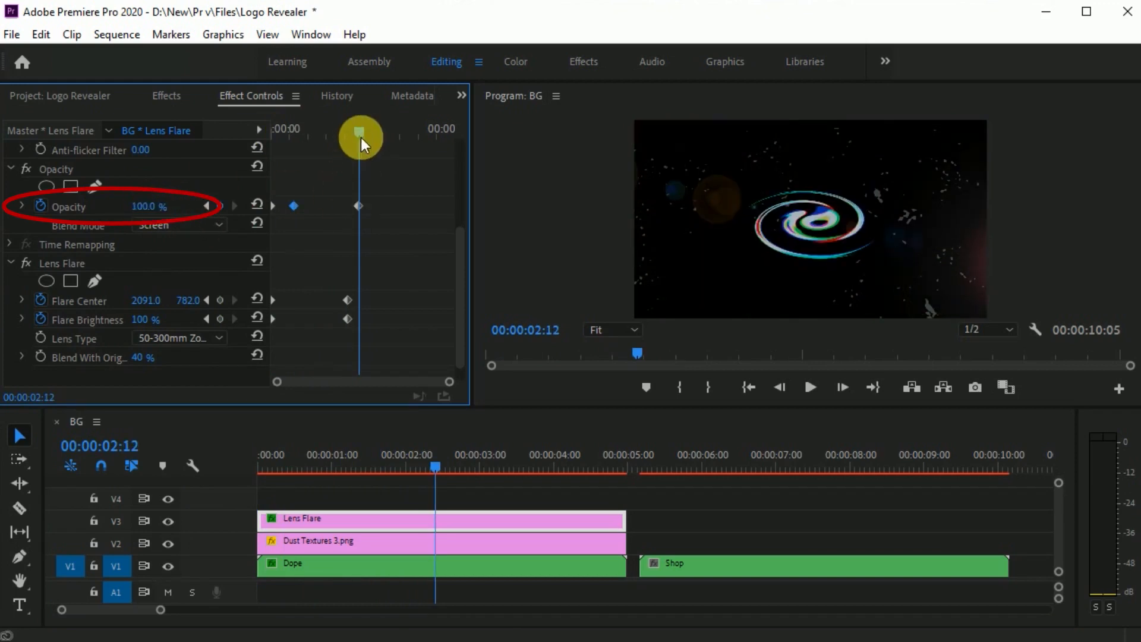
- Move the Dope clip's second-to-last opacity keyframe later, so its fade-out begins shortly before 00:00:04:15
click(338, 562)
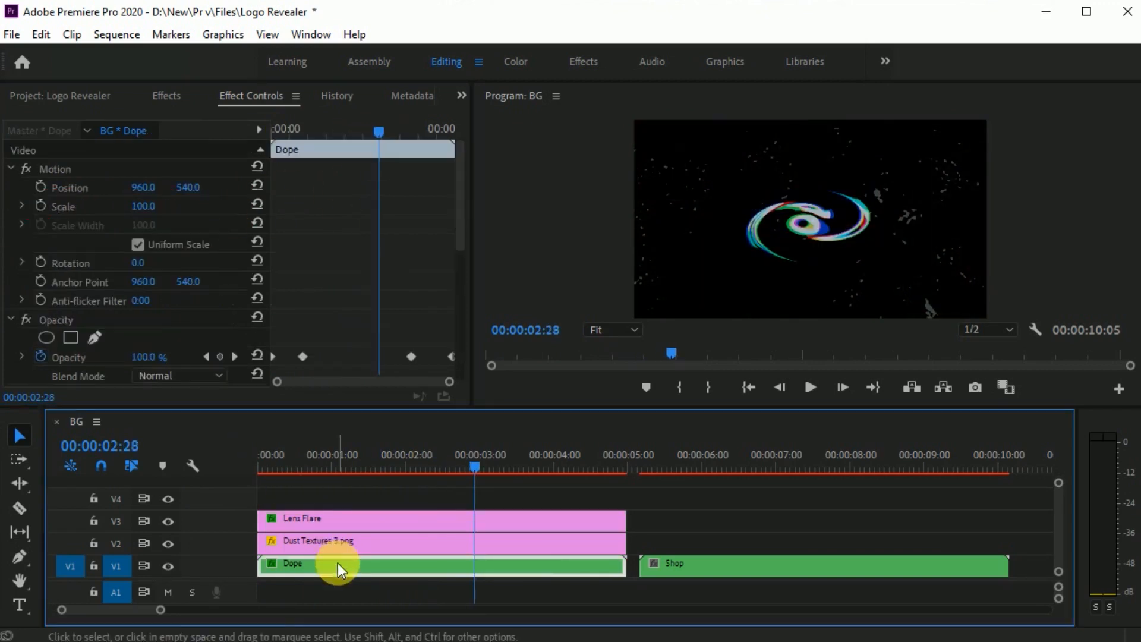
click(524, 473)
drag(524, 473, 592, 516)
drag(411, 356, 428, 355)
- Copy the animated Twirl effect from the Dope clip and paste it onto the Shop clip at its start, 00:00:05:05
click(476, 573)
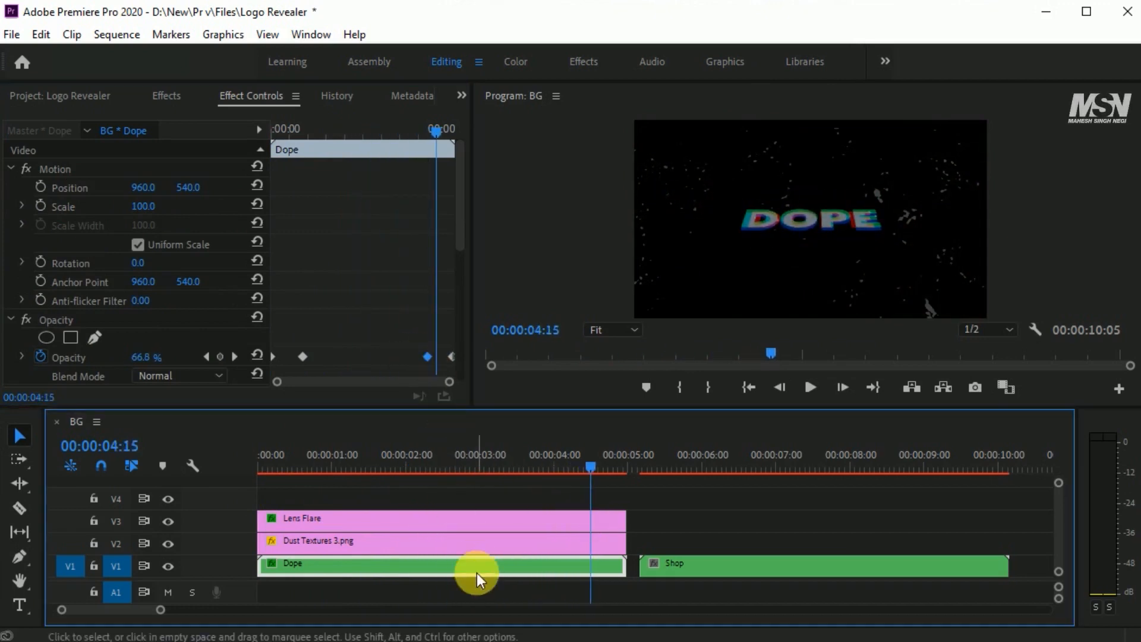
drag(462, 202, 465, 299)
click(59, 164)
right_click(59, 163)
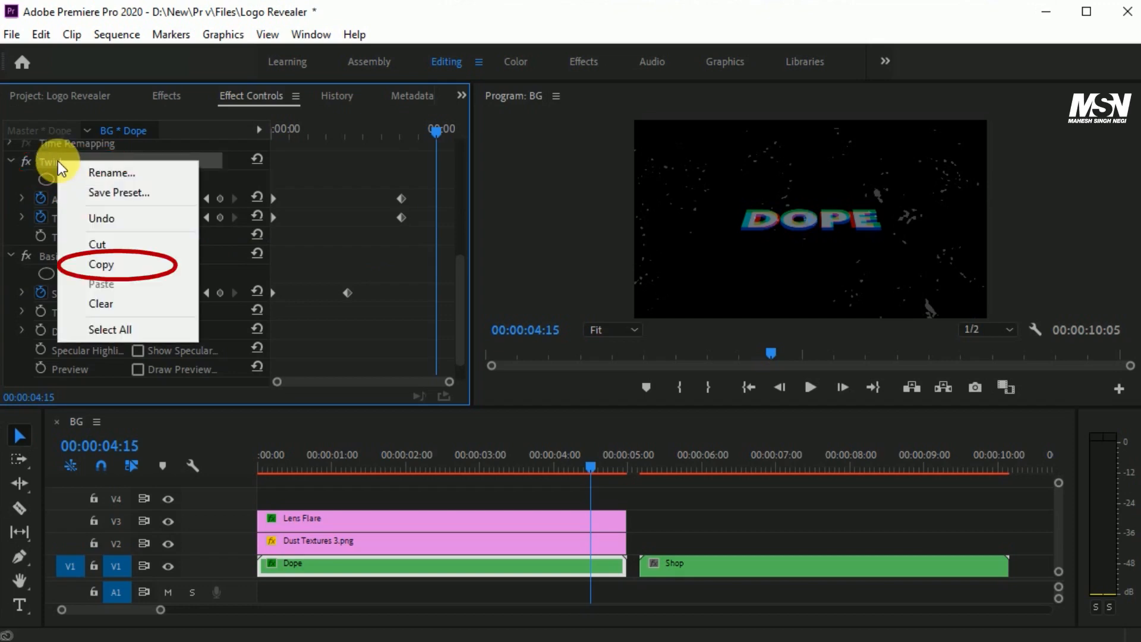
click(105, 265)
click(663, 555)
drag(618, 467, 642, 472)
scroll(429, 318, down, 3)
right_click(202, 361)
click(260, 483)
scroll(236, 305, down, 3)
drag(640, 465, 917, 497)
- Copy the animated Basic 3D effect from the Dope clip and paste it onto the Shop clip at its start
click(463, 566)
scroll(469, 357, down, 10)
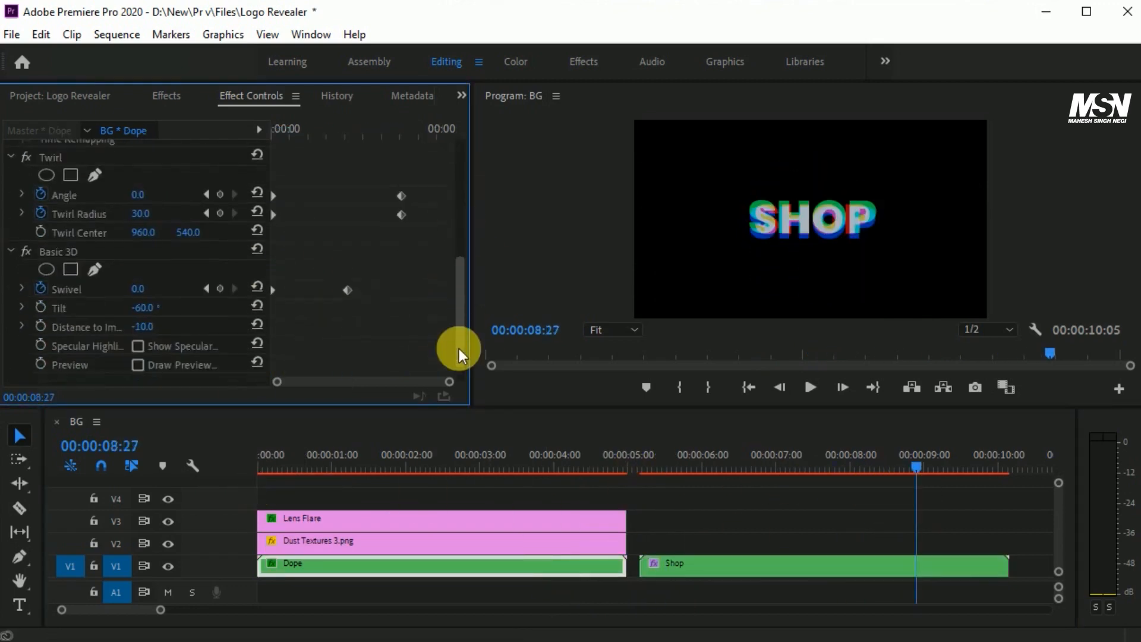
right_click(88, 227)
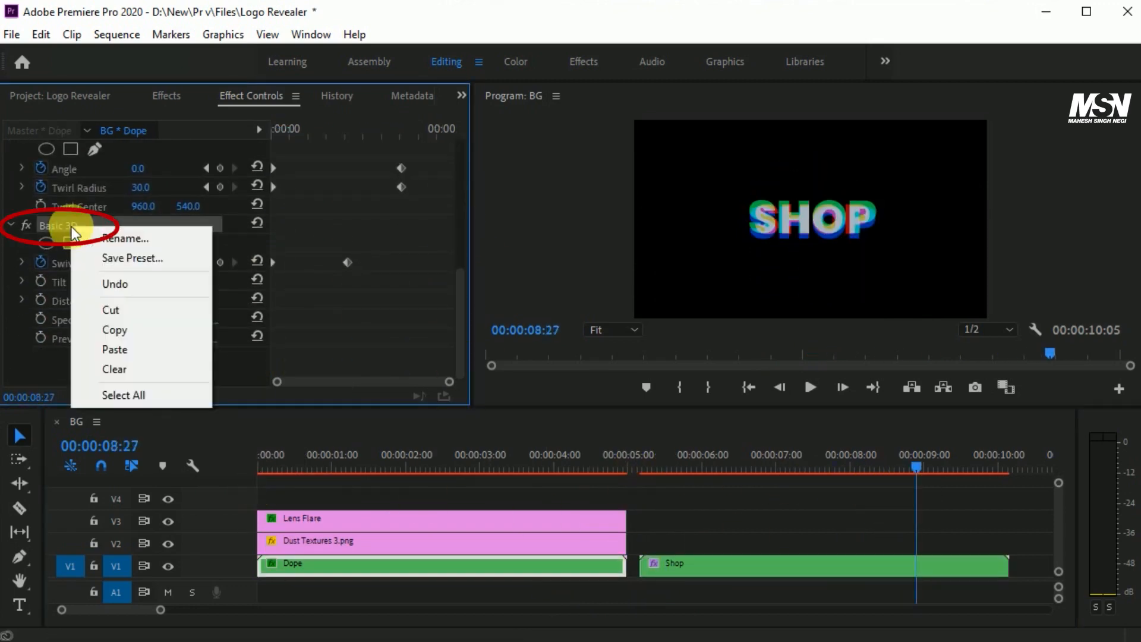
click(122, 329)
click(665, 567)
drag(911, 461, 642, 491)
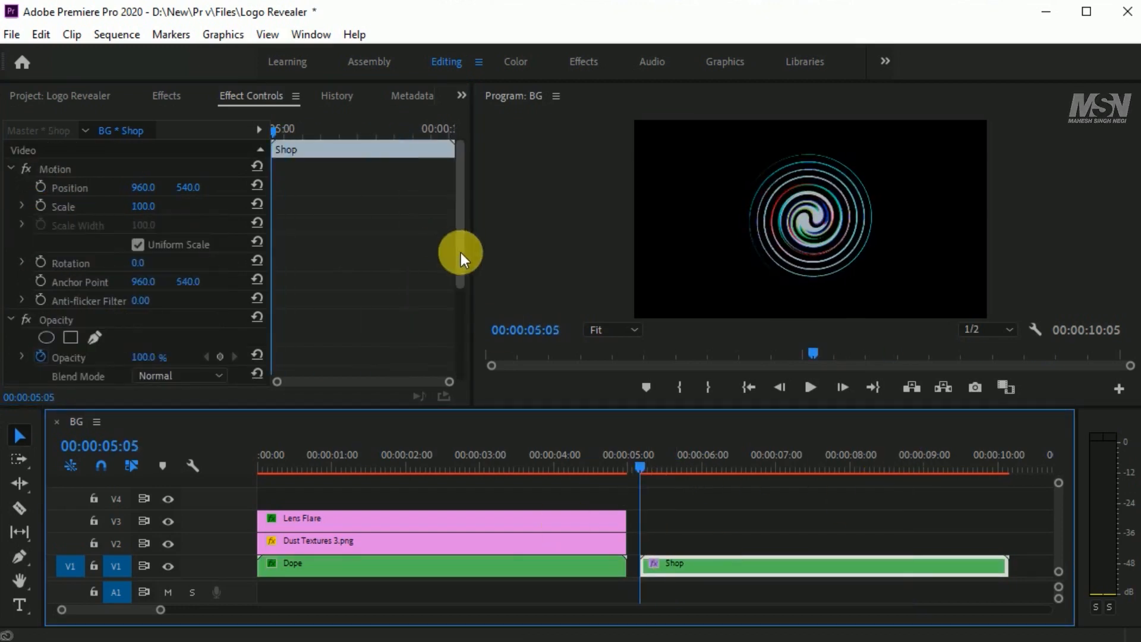
scroll(226, 347, down, 5)
right_click(213, 355)
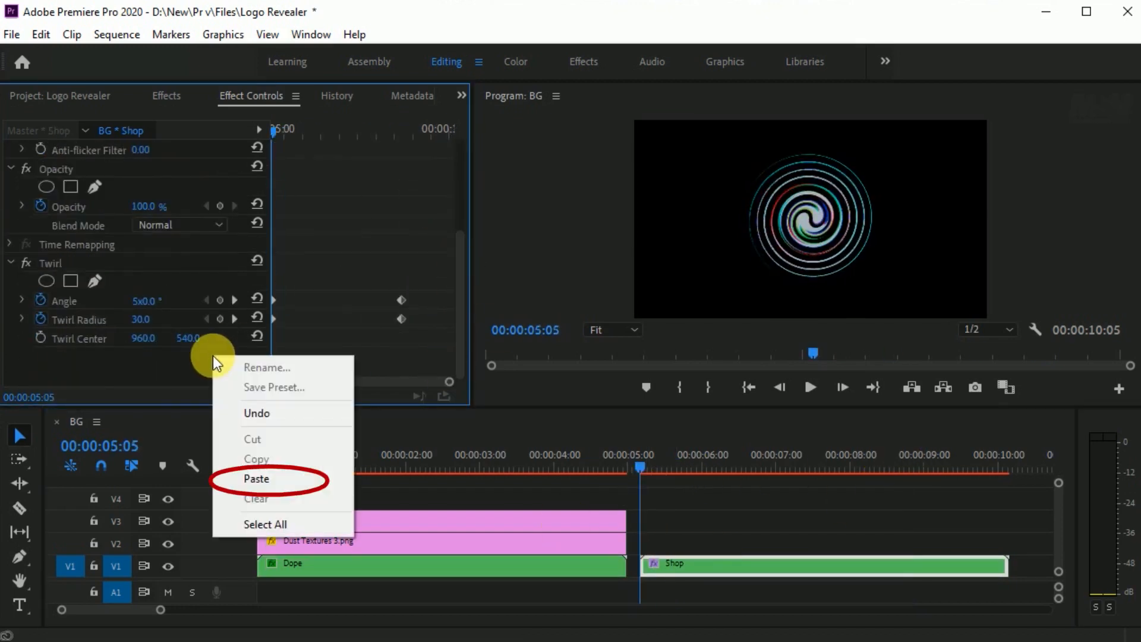
click(255, 475)
scroll(98, 345, down, 4)
drag(640, 469, 829, 486)
- Copy all of the Dope clip's opacity keyframes and paste them onto the Shop clip from its start
click(582, 566)
drag(459, 232, 465, 268)
drag(345, 267, 262, 304)
drag(378, 268, 452, 298)
right_click(304, 277)
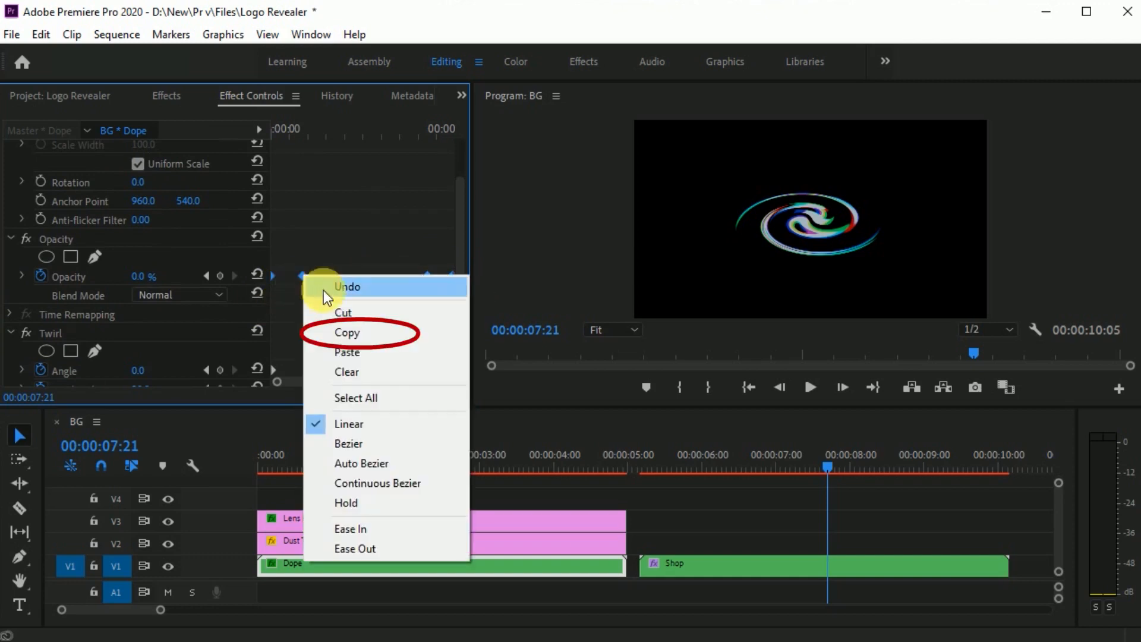
click(342, 330)
click(676, 562)
drag(362, 133, 209, 173)
drag(462, 232, 455, 269)
right_click(295, 262)
click(337, 330)
- Duplicate the Lens Flare and Dust Textures 3.png clips above the Shop clip and close the gap between the two clip groups
drag(640, 464, 842, 508)
drag(658, 493, 906, 540)
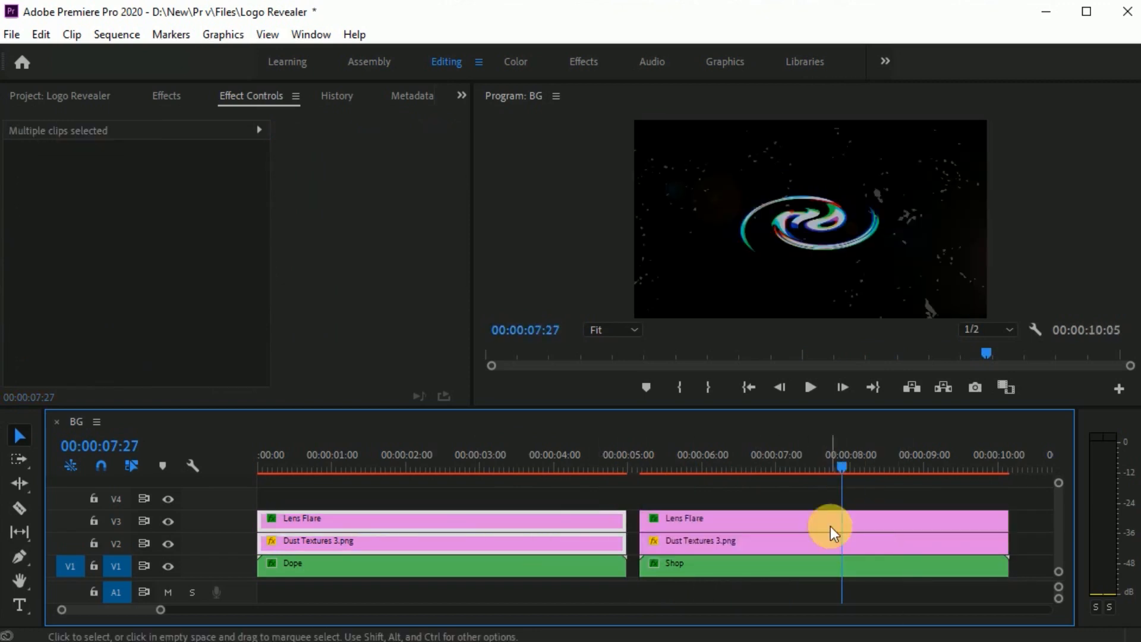
drag(841, 461, 985, 536)
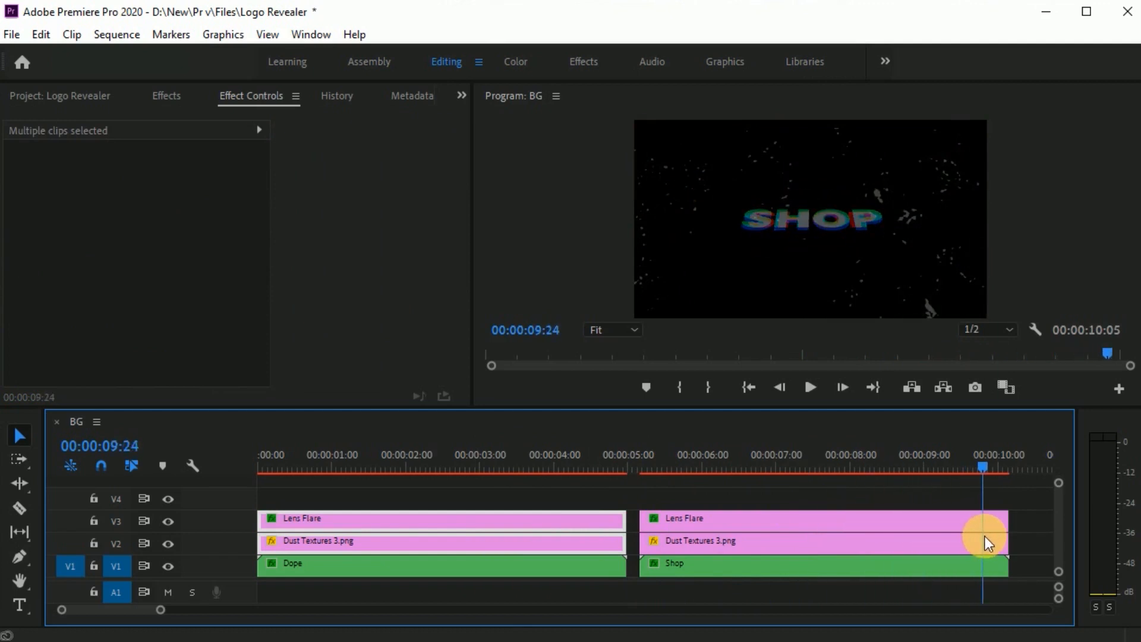
click(633, 524)
key(Delete)
- Render the sequence previews from the start and play the finished animation in the maximized Program monitor
drag(981, 470, 250, 543)
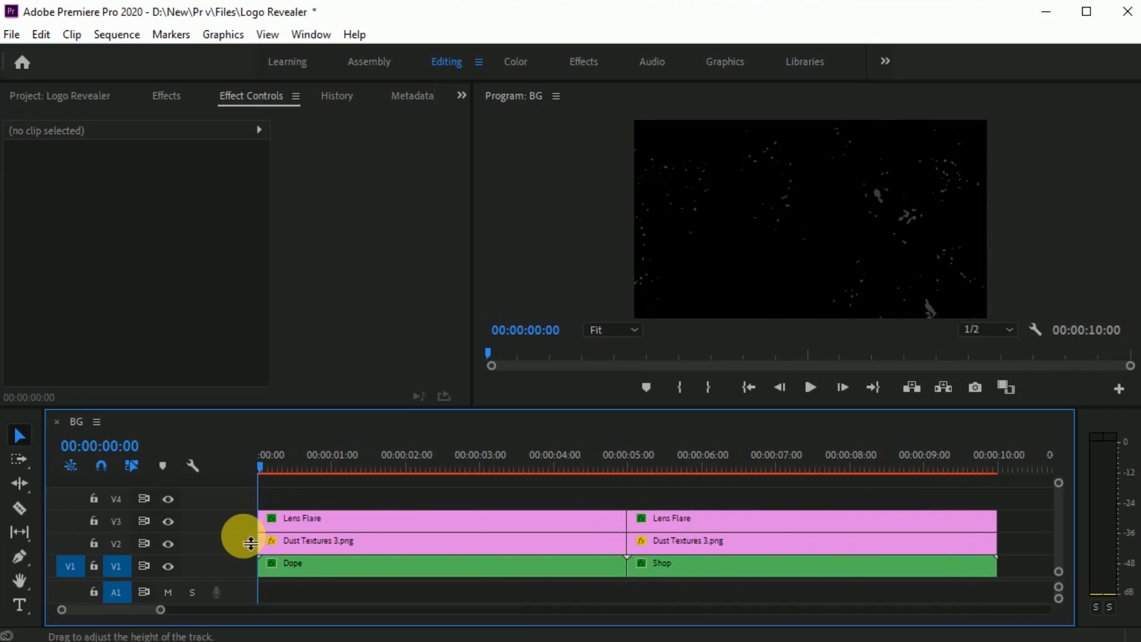
key(Return)
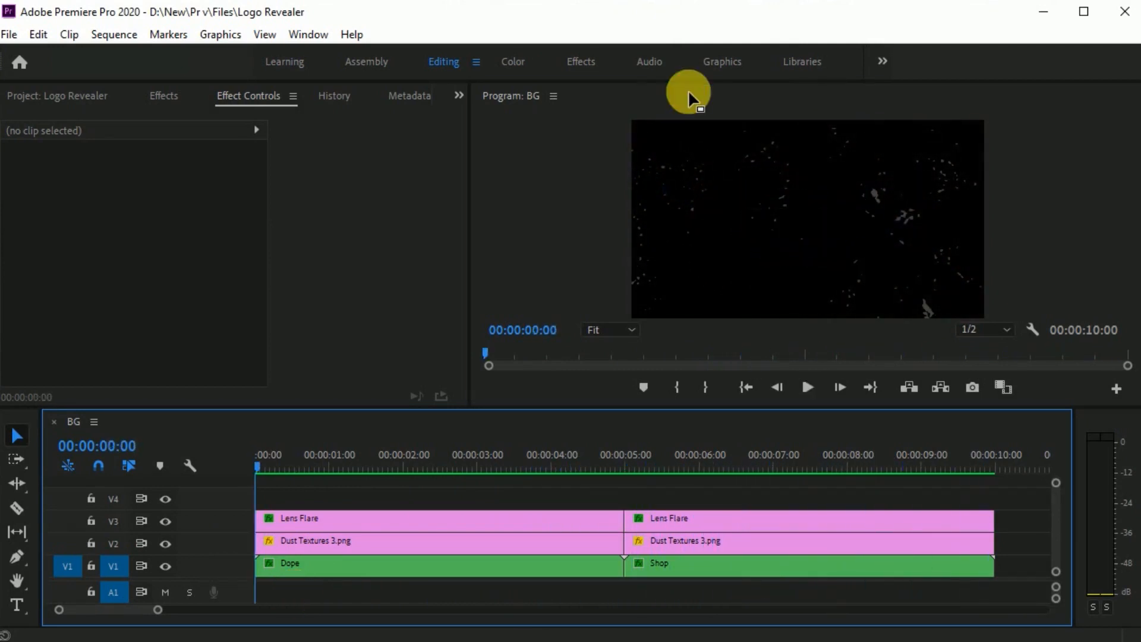
double_click(689, 92)
key(space)
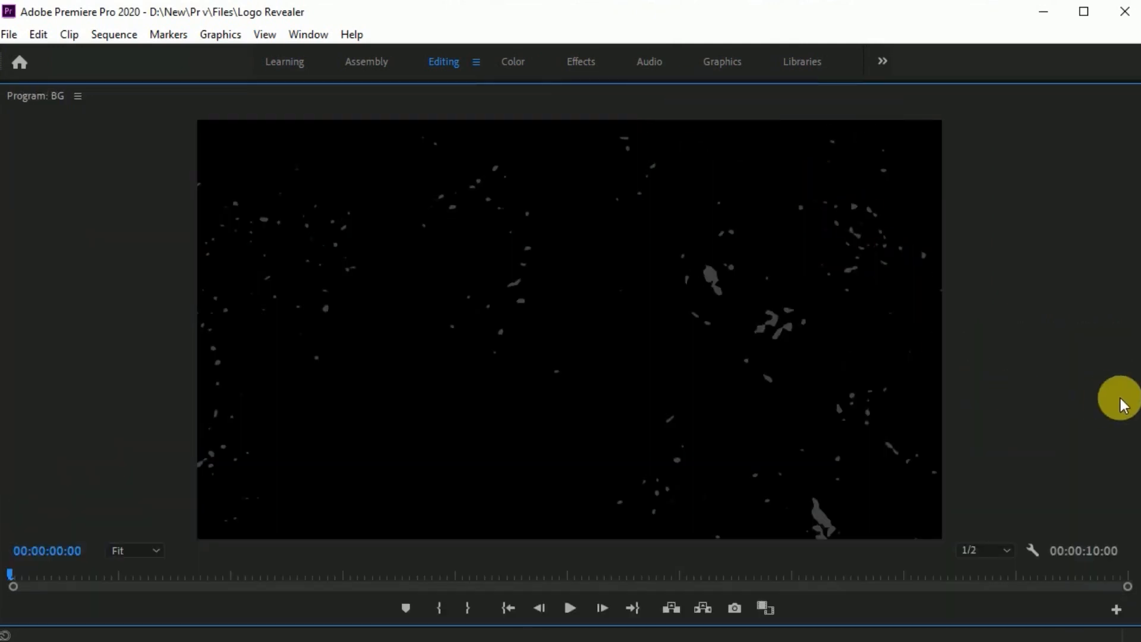